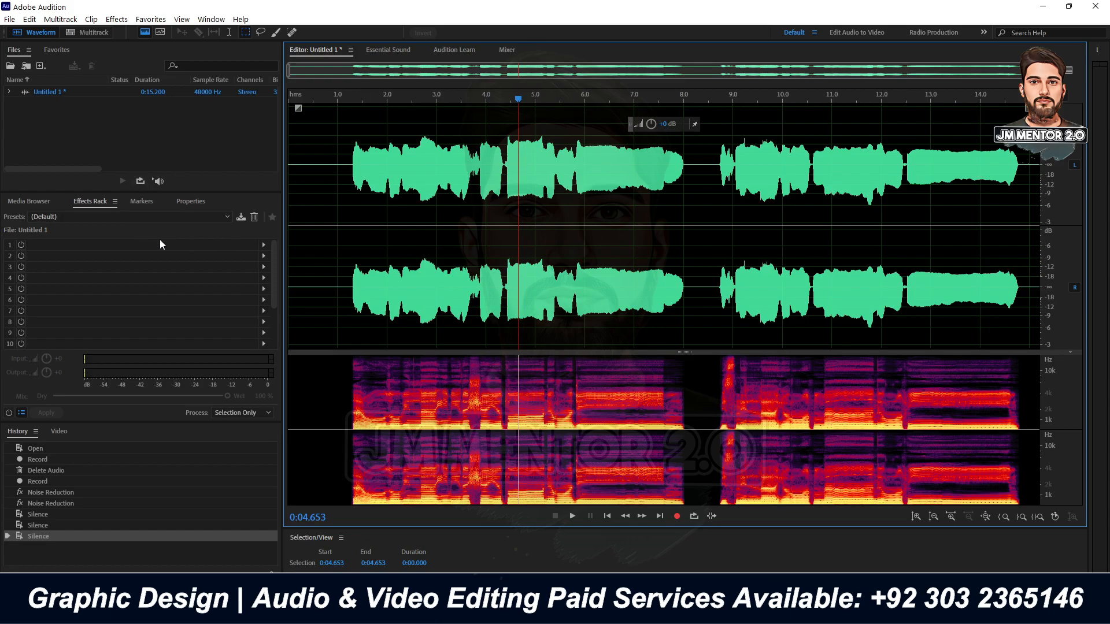
{"action": "left_click", "coordinate": [222, 215]}
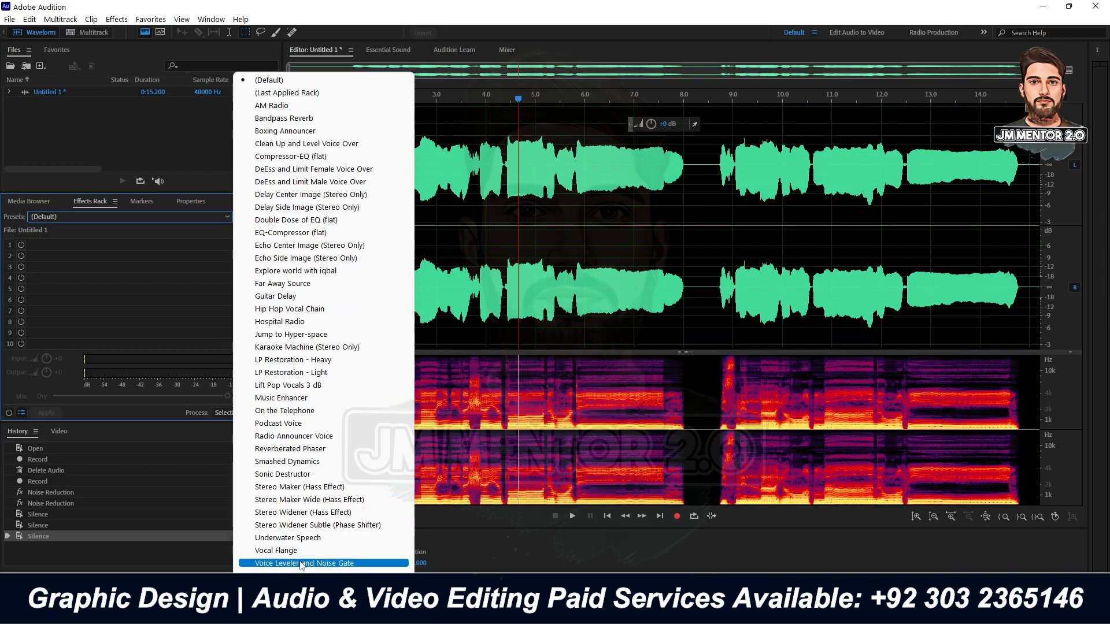
{"action": "left_click", "coordinate": [140, 220]}
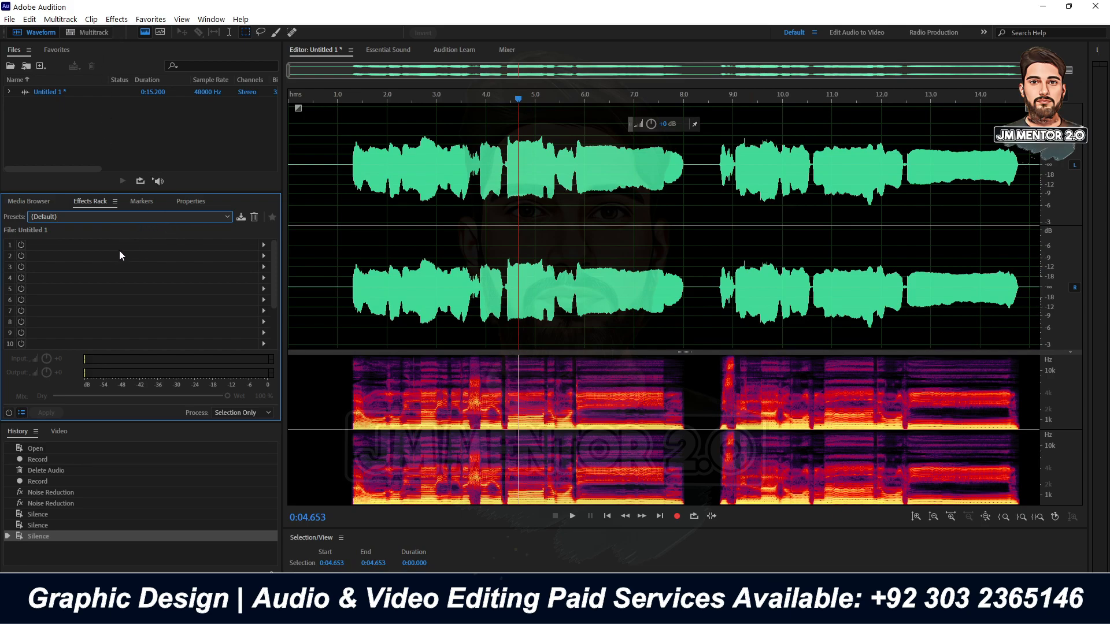
Add a Multiband Compressor to slot 1 of the effects rack and load its Broadcast preset
{"action": "left_click", "coordinate": [68, 250]}
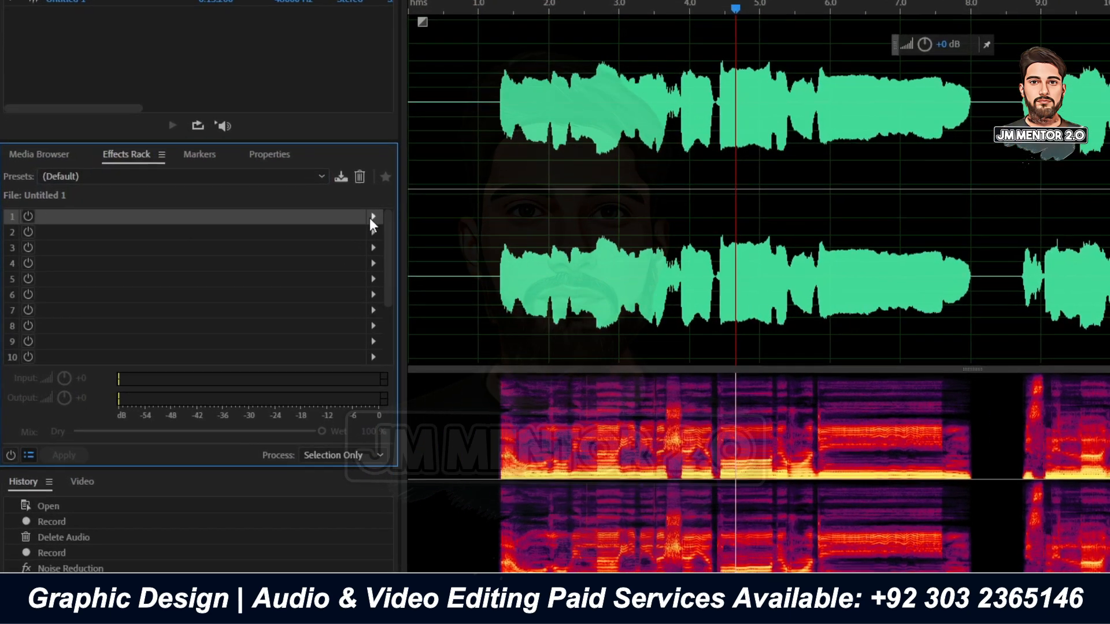
{"action": "left_click", "coordinate": [264, 245]}
{"action": "mouse_move", "coordinate": [508, 282]}
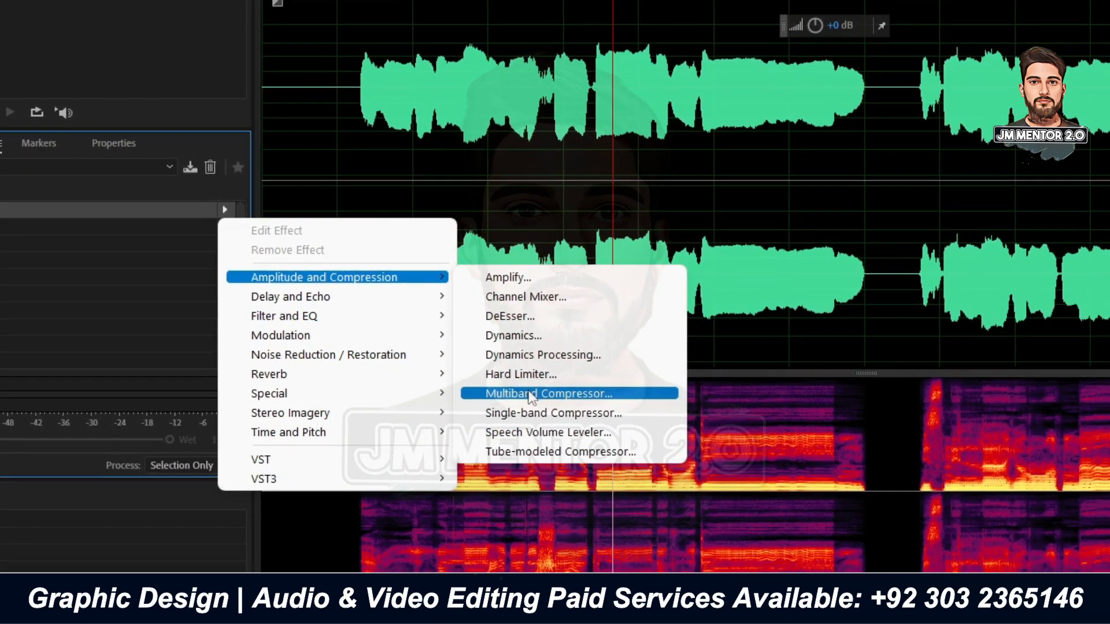
{"action": "left_click", "coordinate": [531, 394]}
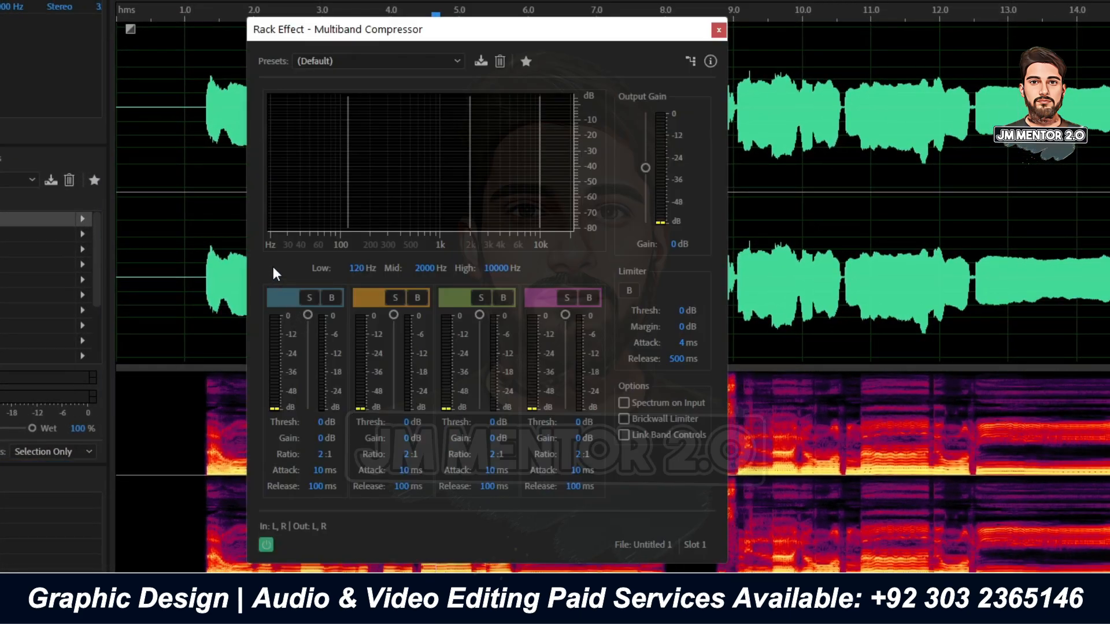
{"action": "left_click", "coordinate": [353, 61]}
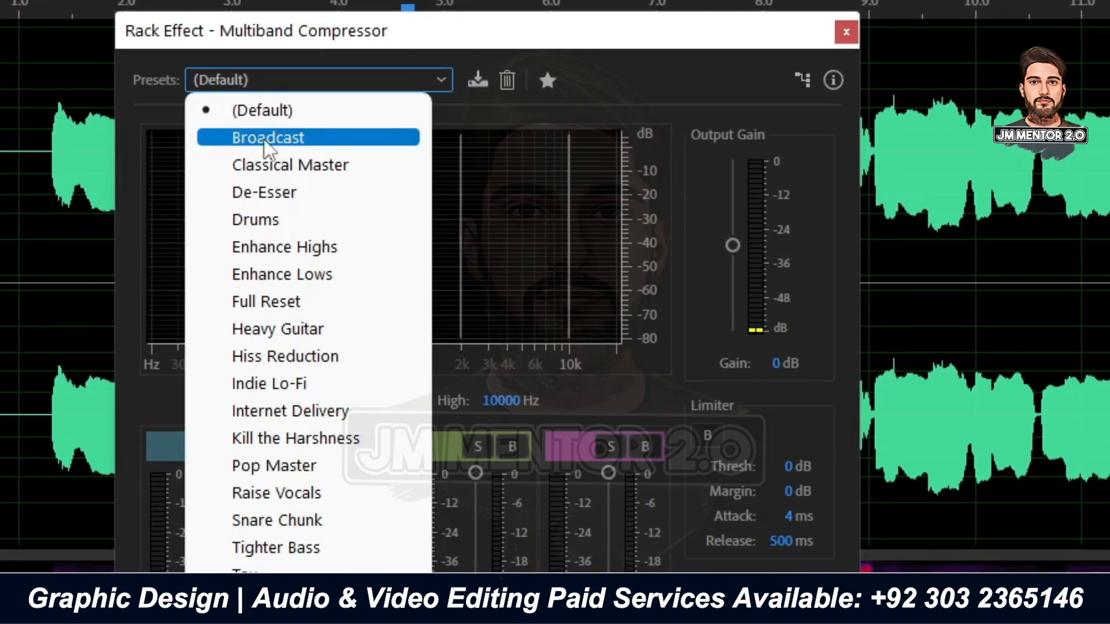
{"action": "left_click", "coordinate": [263, 139]}
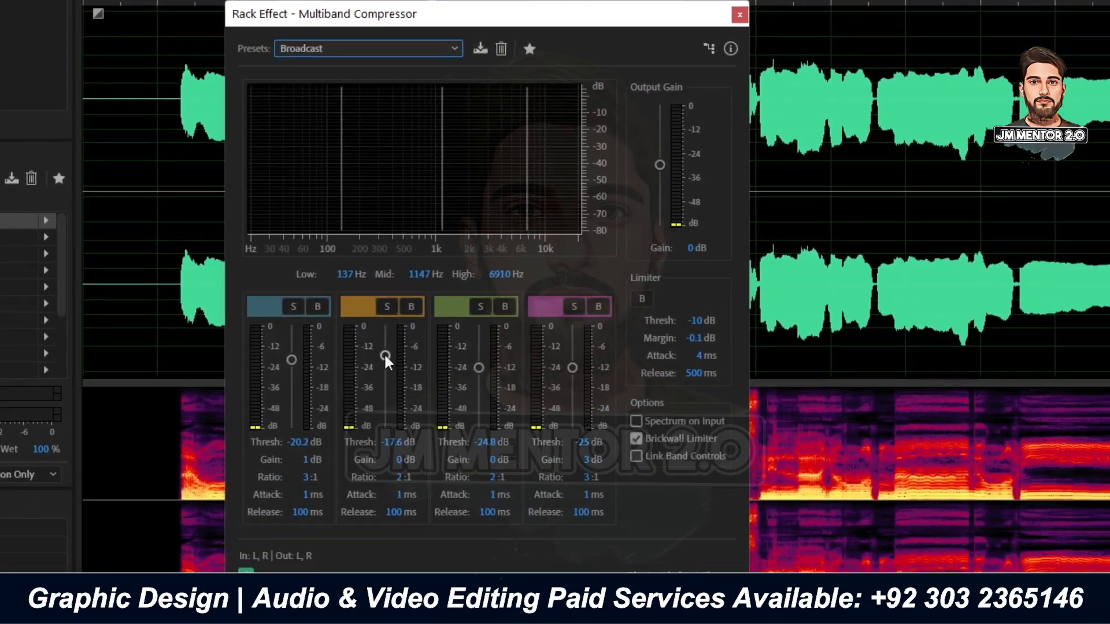
Set the compressor's second band threshold to -8 dB, raise the output gain slightly, and close the effect window
{"action": "left_click_drag", "start_coordinate": [384, 361], "coordinate": [388, 339]}
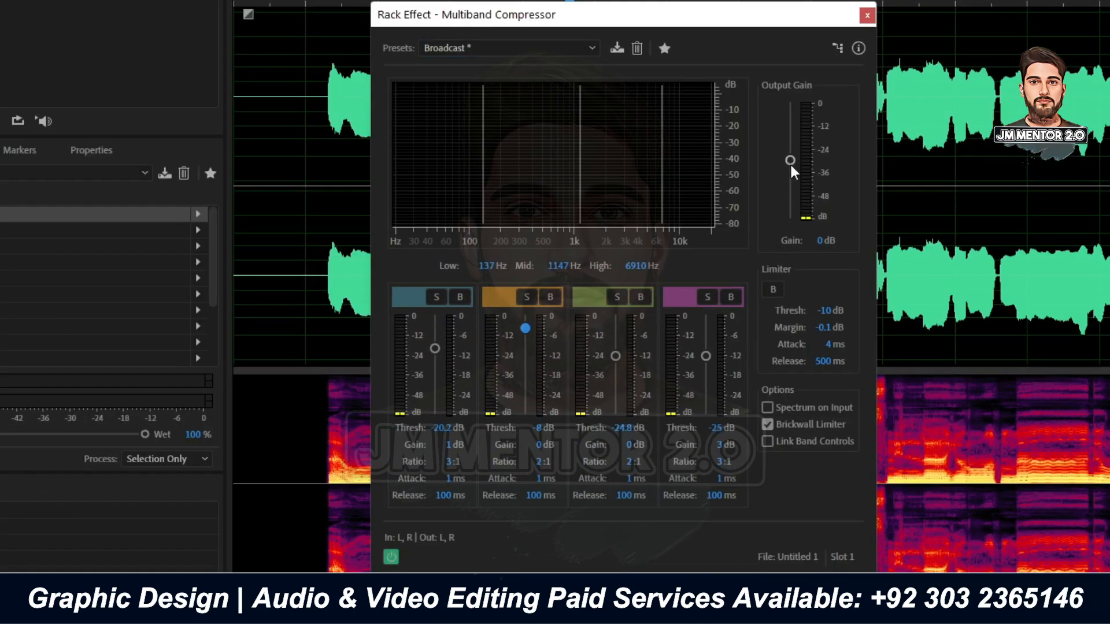
{"action": "left_click_drag", "start_coordinate": [790, 162], "coordinate": [790, 155]}
{"action": "left_click", "coordinate": [865, 20]}
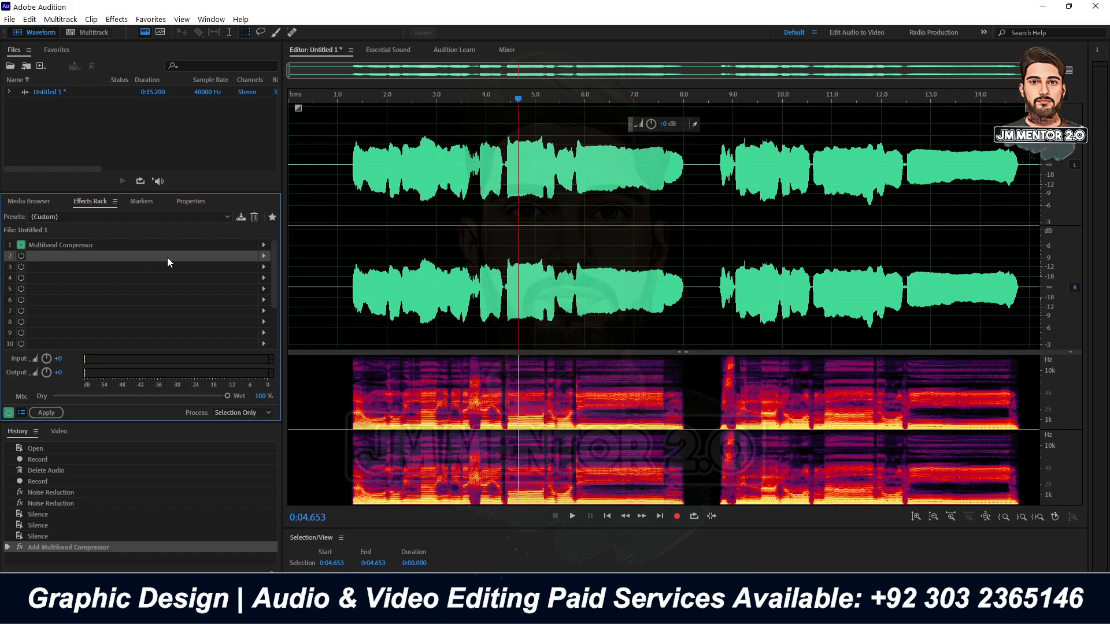
Add an Echo effect to slot 2 of the rack and close its window
{"action": "left_click", "coordinate": [263, 255]}
{"action": "mouse_move", "coordinate": [347, 313]}
{"action": "left_click", "coordinate": [434, 339]}
{"action": "left_click", "coordinate": [788, 166]}
Add a Studio Reverb to slot 3 of the rack with its default settings and close its window
{"action": "left_click", "coordinate": [263, 267]}
{"action": "mouse_move", "coordinate": [347, 375]}
{"action": "left_click", "coordinate": [439, 412]}
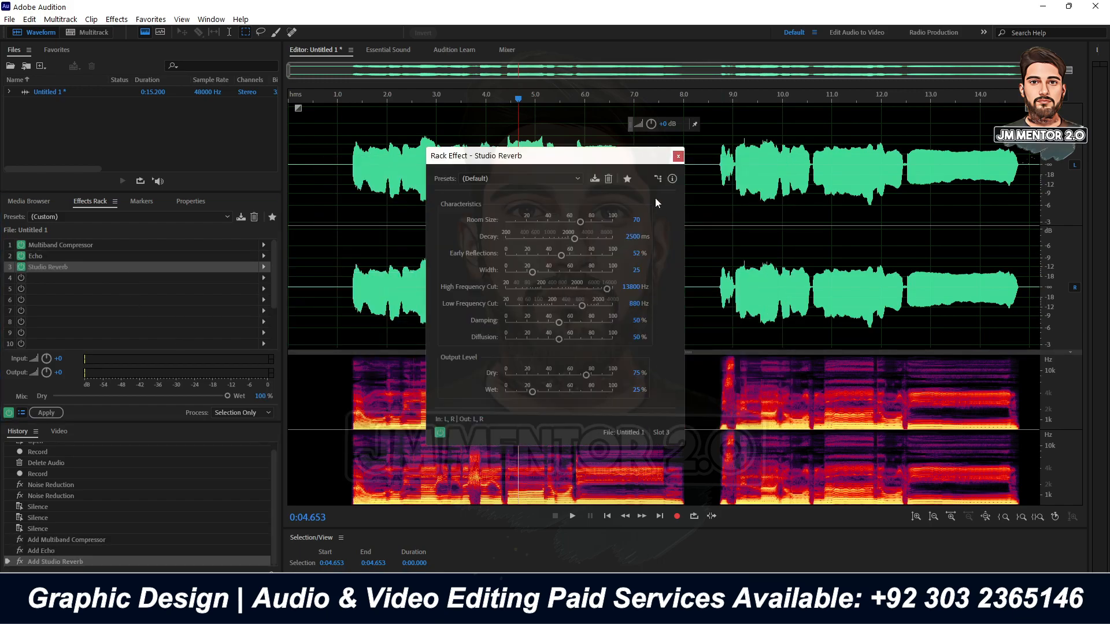
{"action": "left_click", "coordinate": [678, 157]}
Add the FabFilter Pro-Q 3 VST3 equalizer to slot 4 of the rack and close its window
{"action": "left_click", "coordinate": [264, 278]}
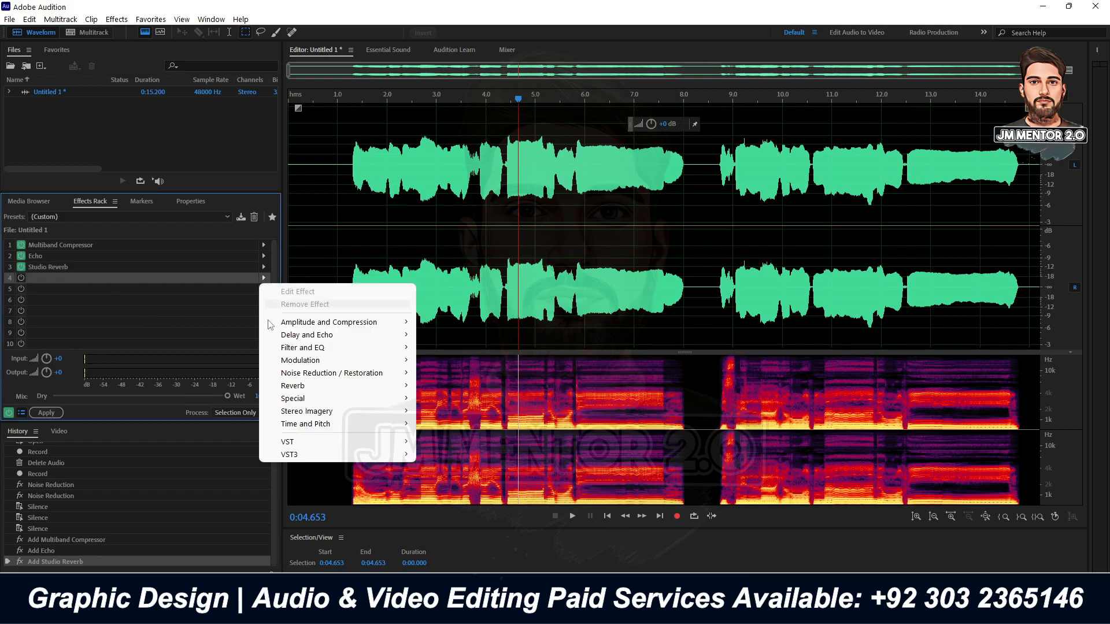
{"action": "mouse_move", "coordinate": [301, 455]}
{"action": "mouse_move", "coordinate": [463, 456]}
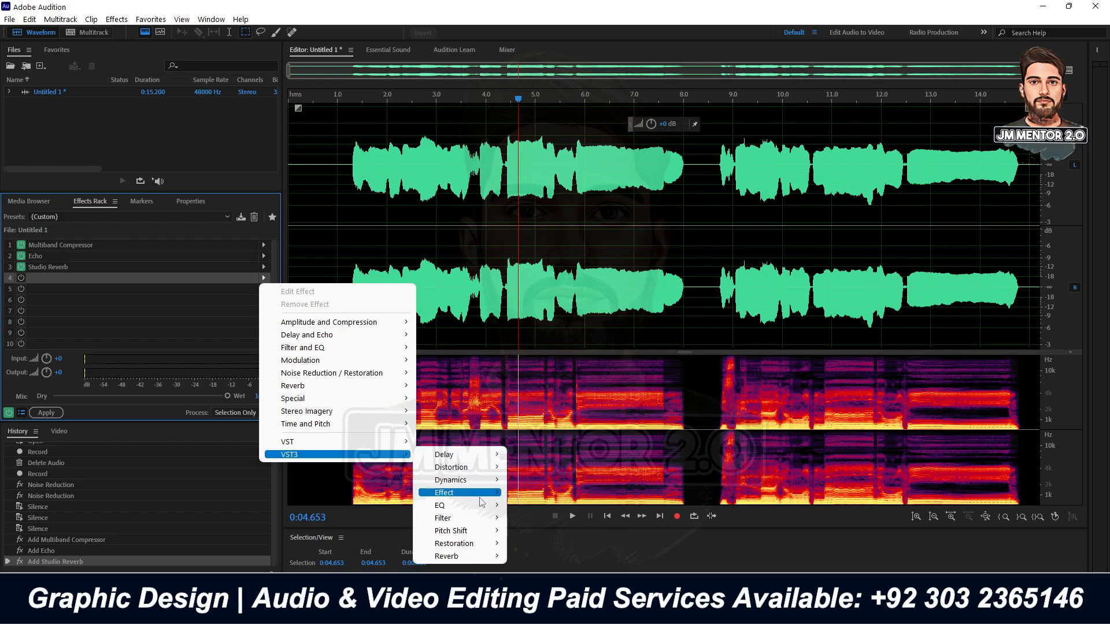
{"action": "mouse_move", "coordinate": [481, 502]}
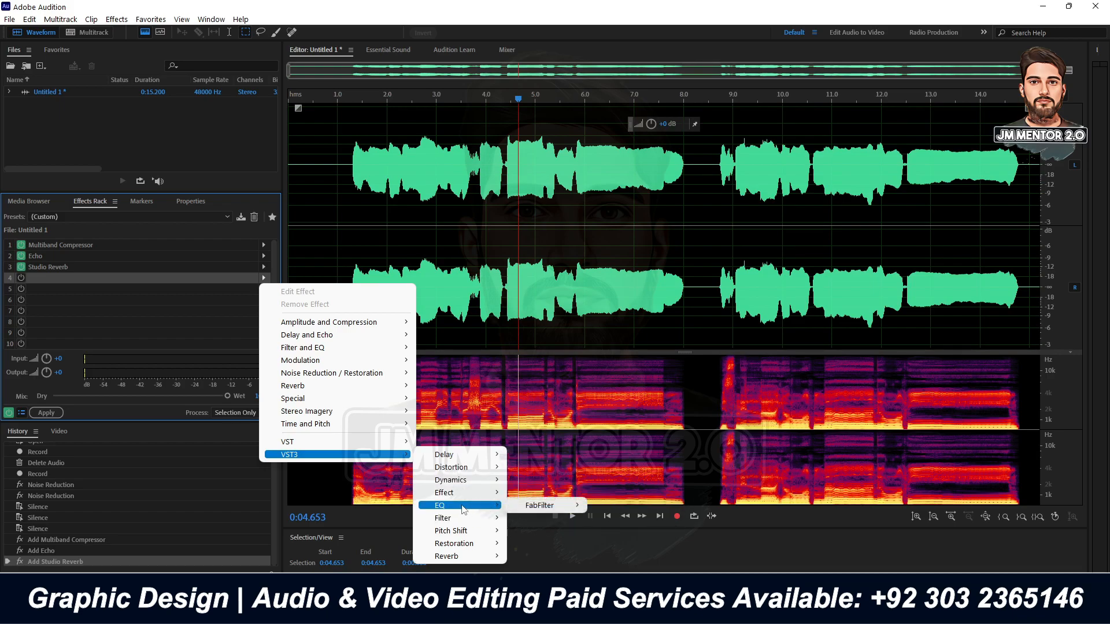
{"action": "mouse_move", "coordinate": [538, 507]}
{"action": "left_click", "coordinate": [613, 506]}
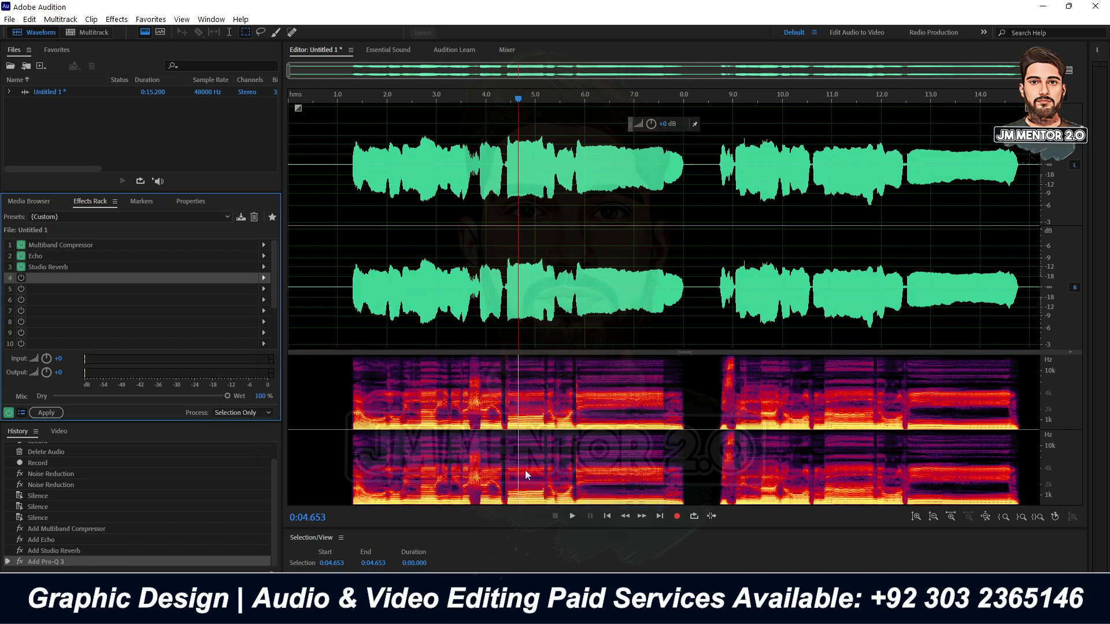
{"action": "left_click", "coordinate": [640, 177]}
{"action": "left_click", "coordinate": [782, 125]}
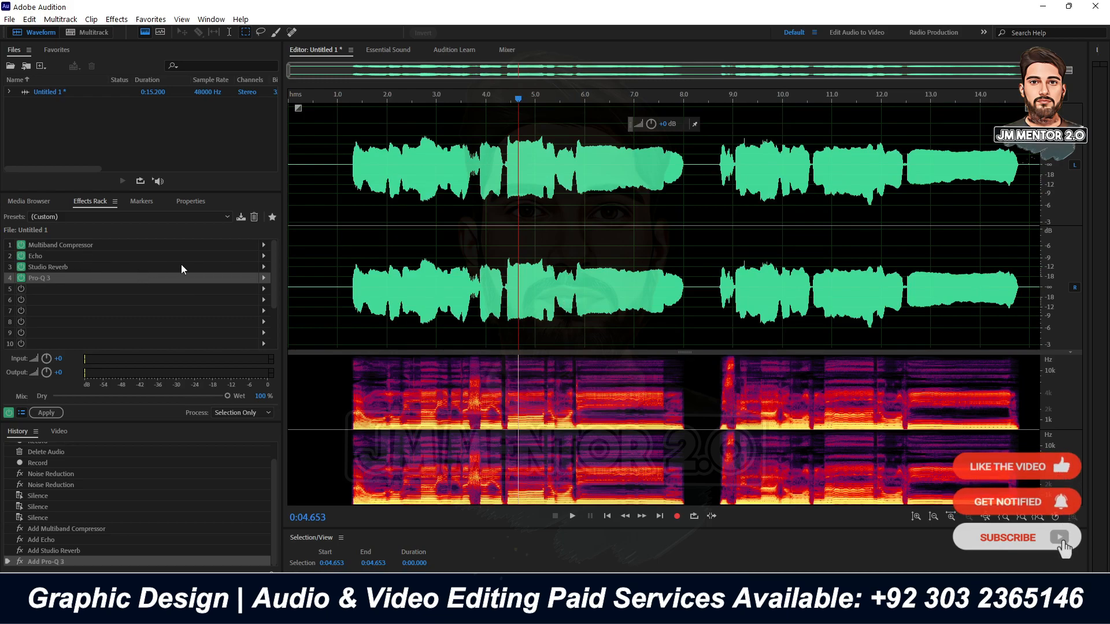
{"action": "double_click", "coordinate": [219, 279]}
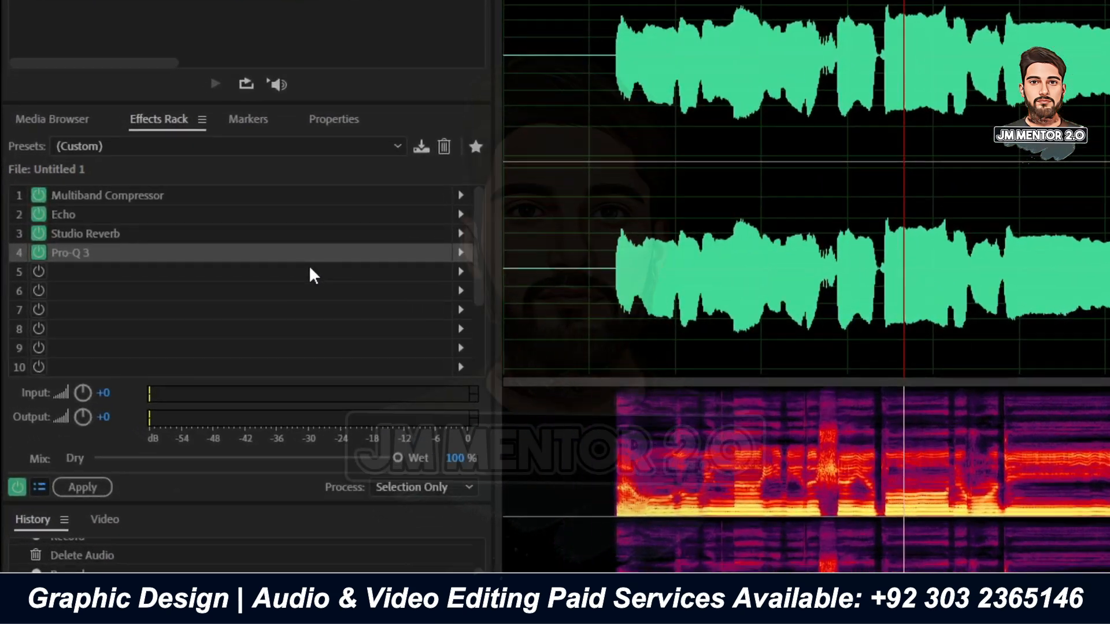
Save the current effects rack as a preset named "test preset"
{"action": "left_click", "coordinate": [422, 149]}
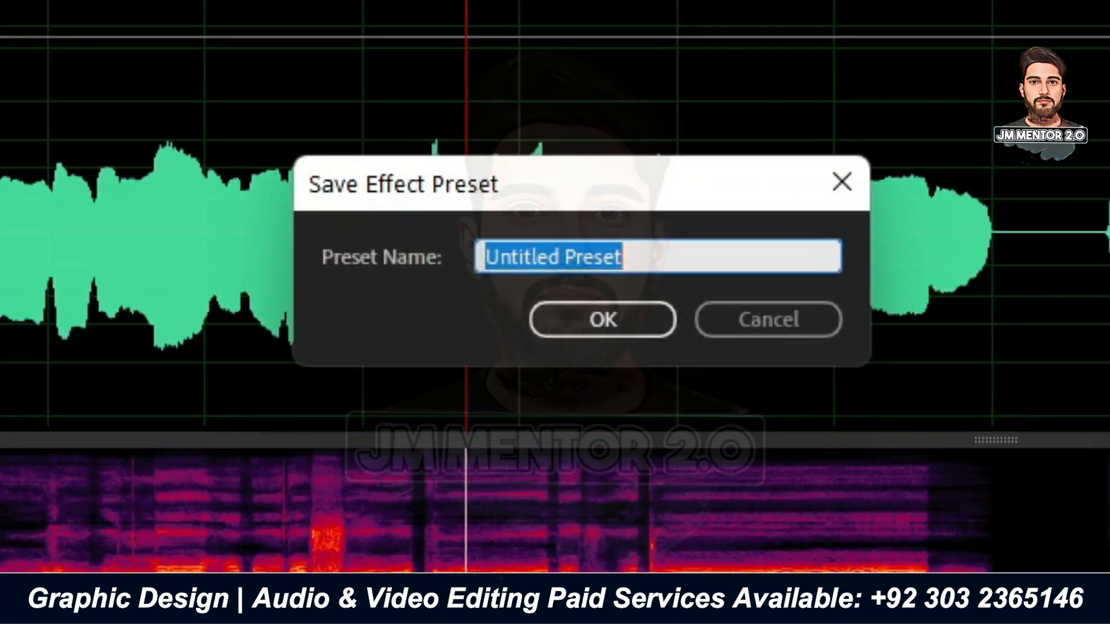
{"action": "type", "text": "test prest"}
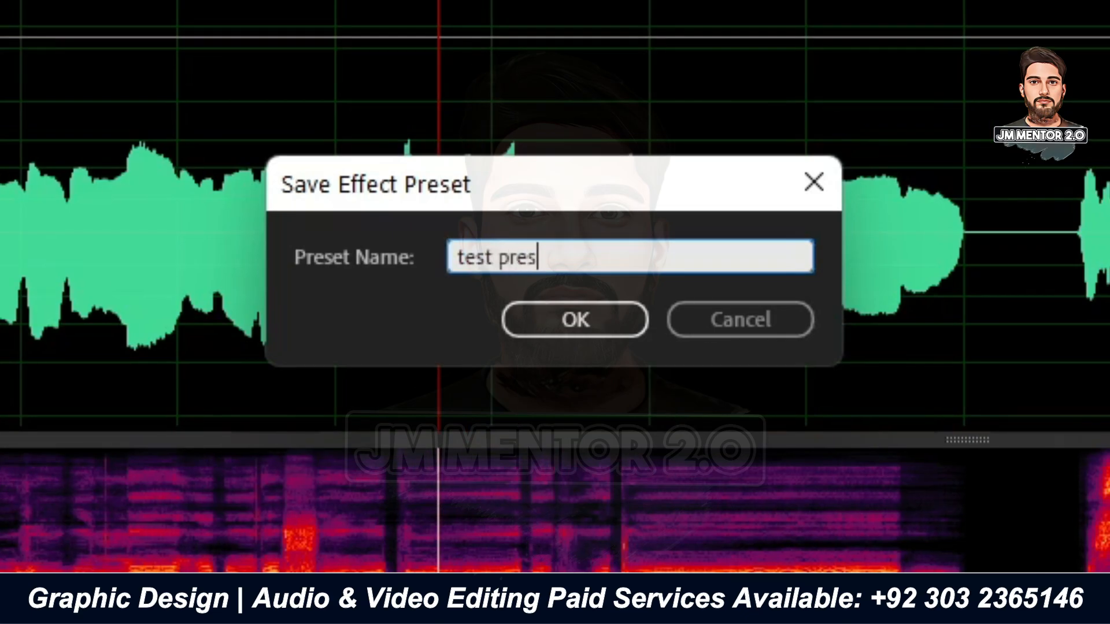
{"action": "key", "text": "BackSpace"}
{"action": "type", "text": "et"}
{"action": "key", "text": "Return"}
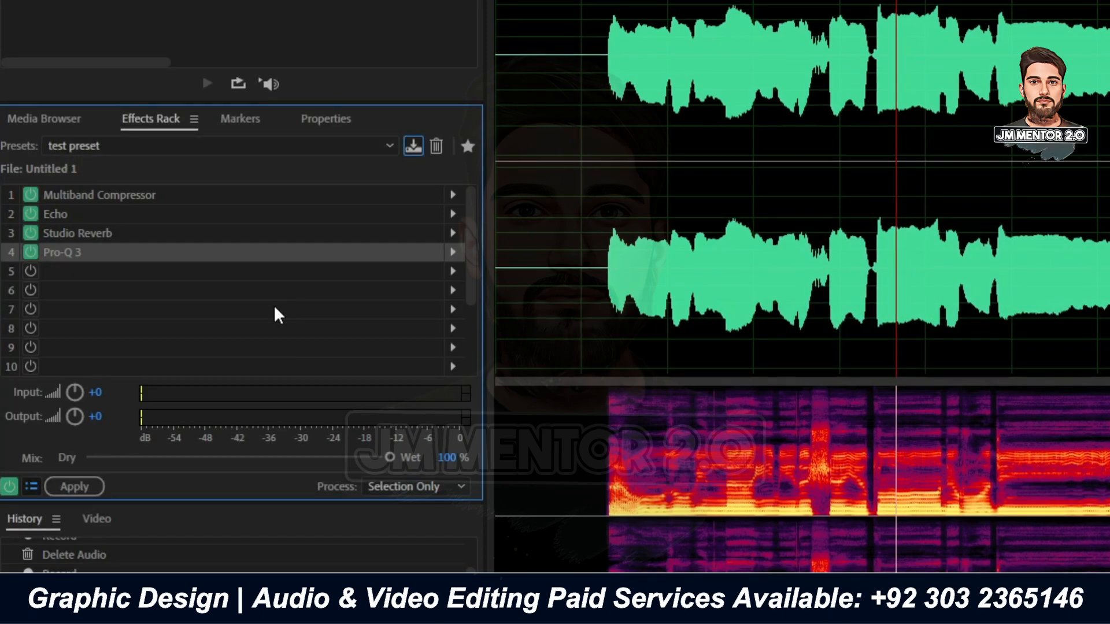
Reselect the test preset for the rack, and reset the rack to the (Default) preset
{"action": "left_click", "coordinate": [135, 151]}
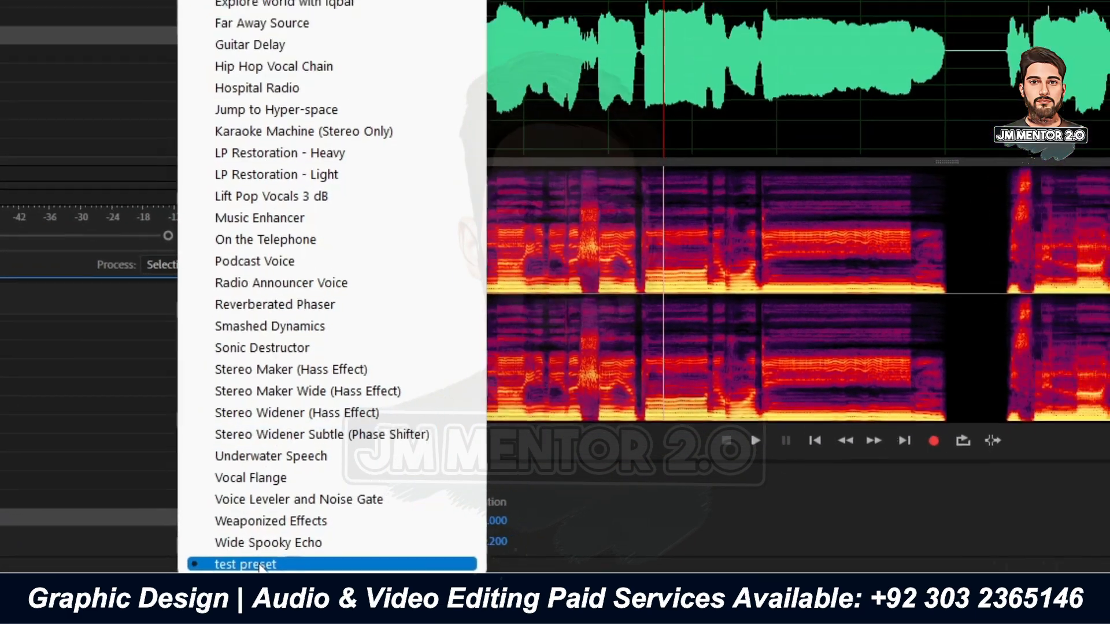
{"action": "left_click", "coordinate": [260, 566]}
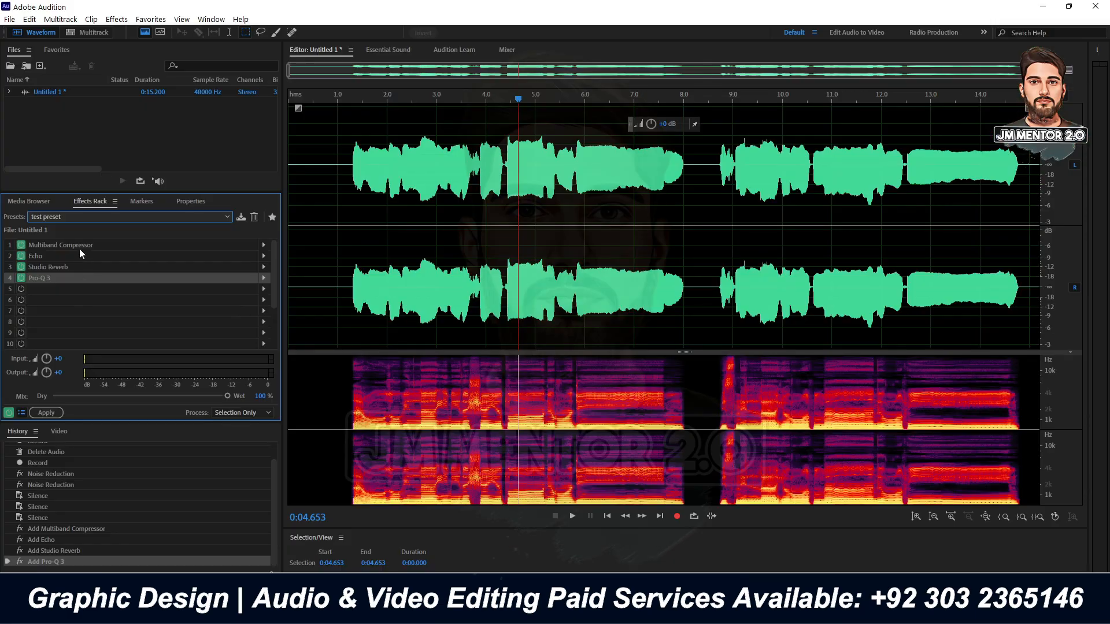
{"action": "left_click", "coordinate": [151, 217]}
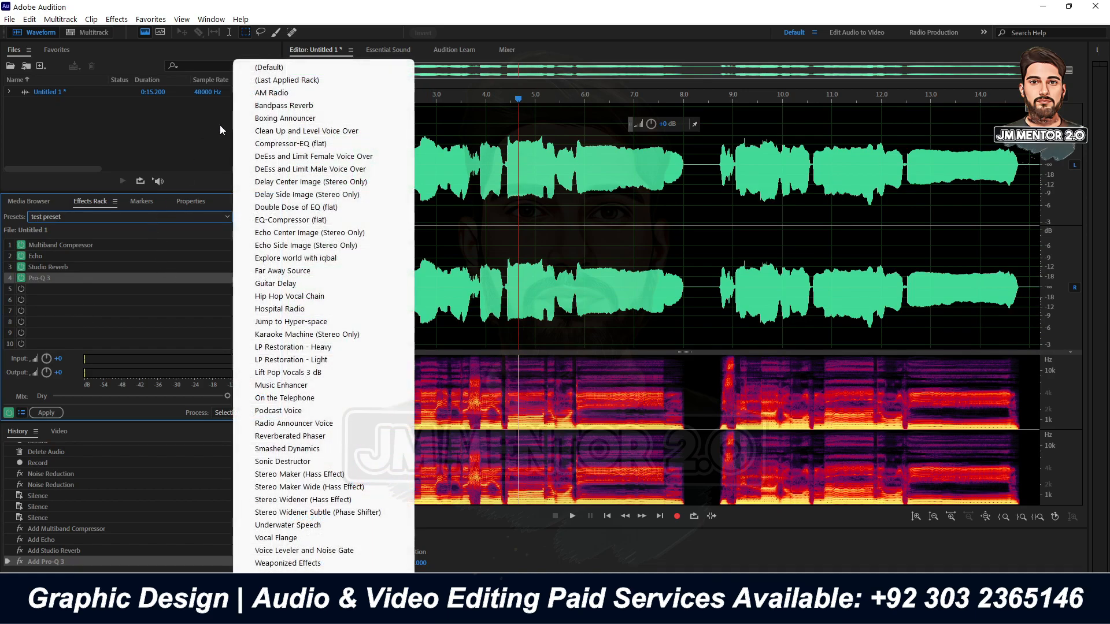
{"action": "left_click", "coordinate": [267, 71]}
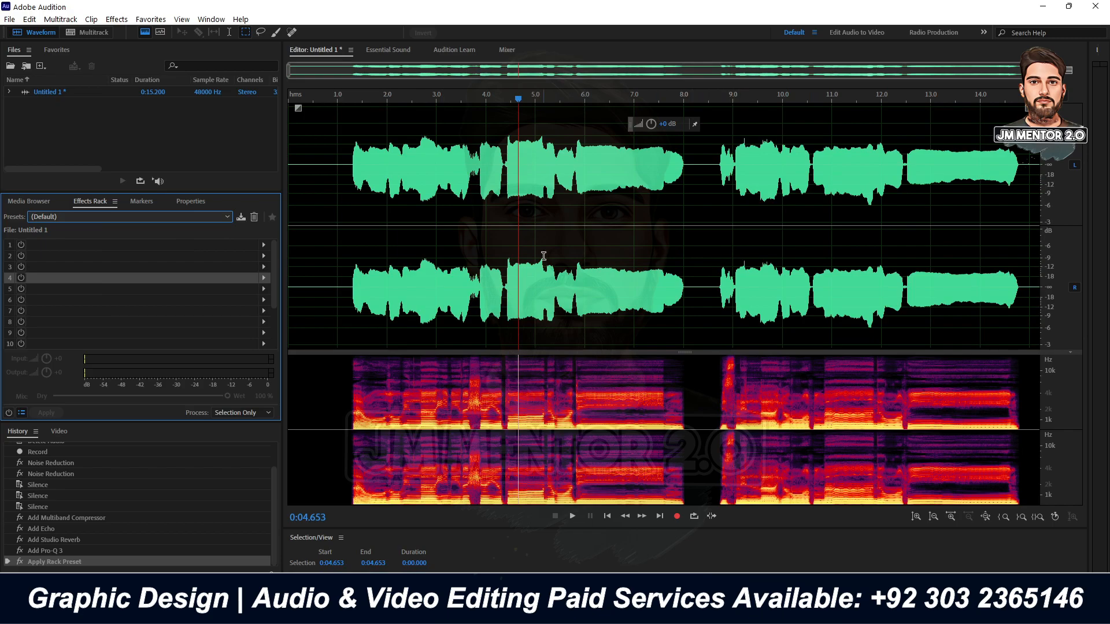
Load the saved test preset into the waveform's emptied effects rack
{"action": "left_click", "coordinate": [205, 220]}
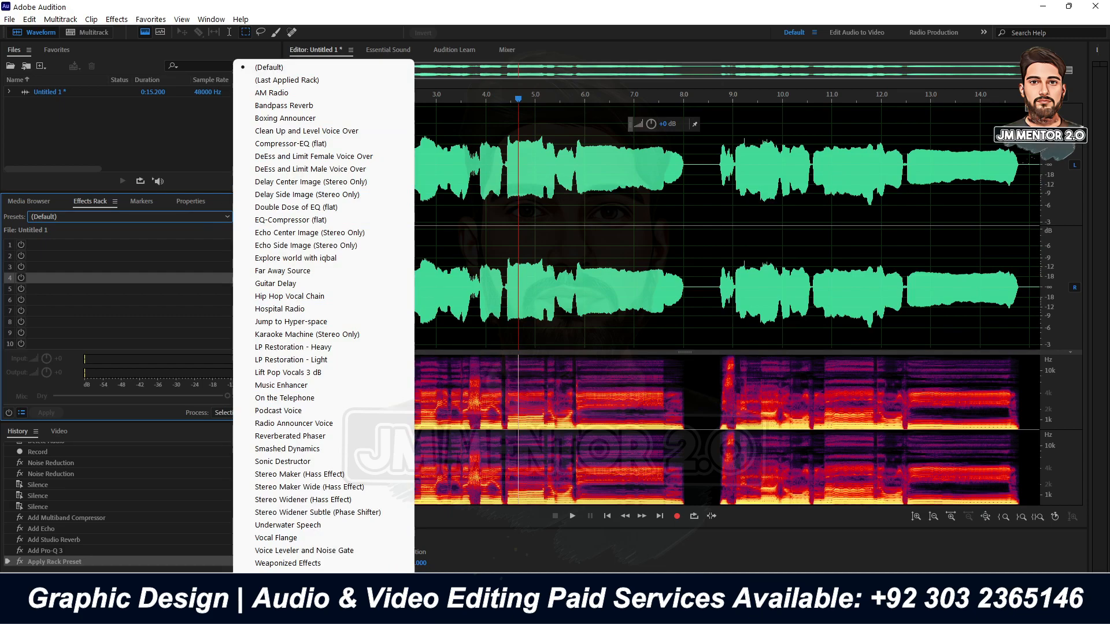
{"action": "left_click", "coordinate": [279, 577]}
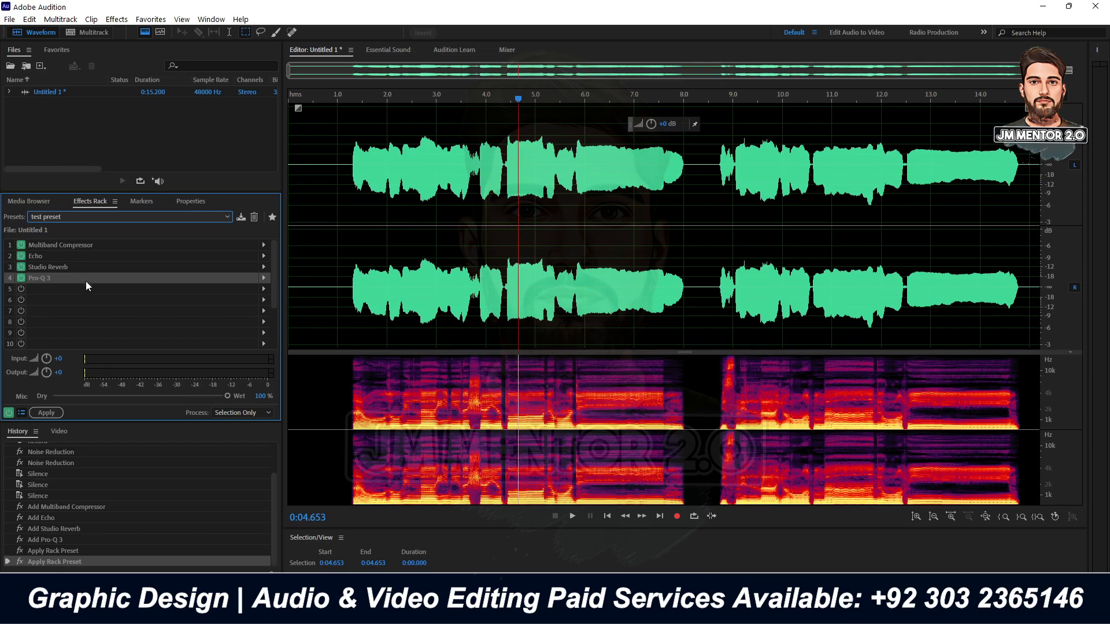
{"action": "left_click", "coordinate": [99, 218]}
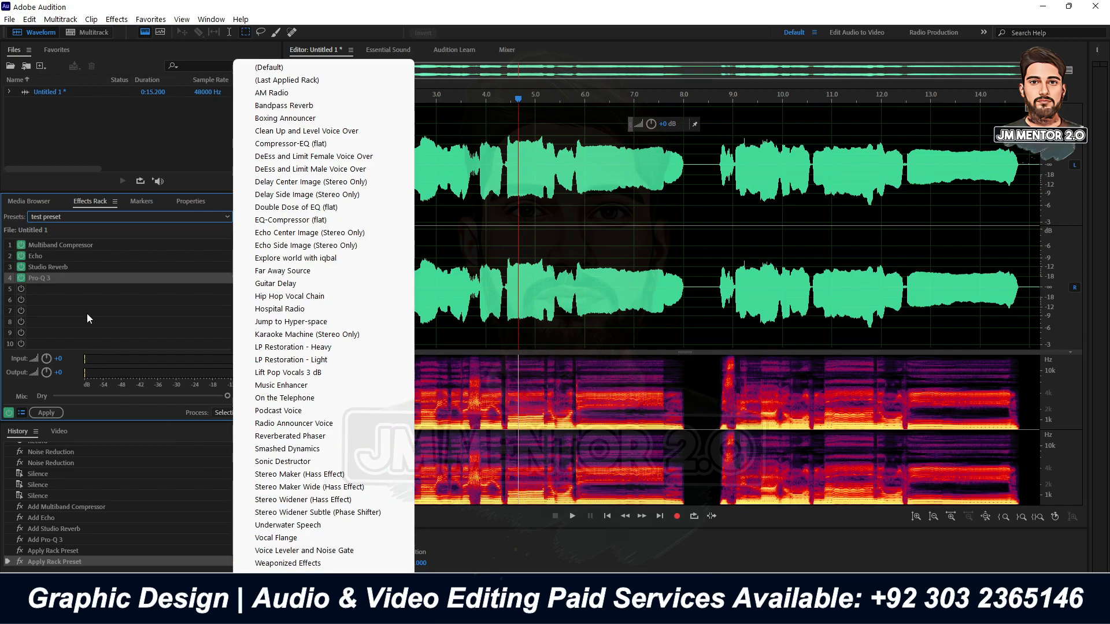
{"action": "left_click", "coordinate": [84, 300]}
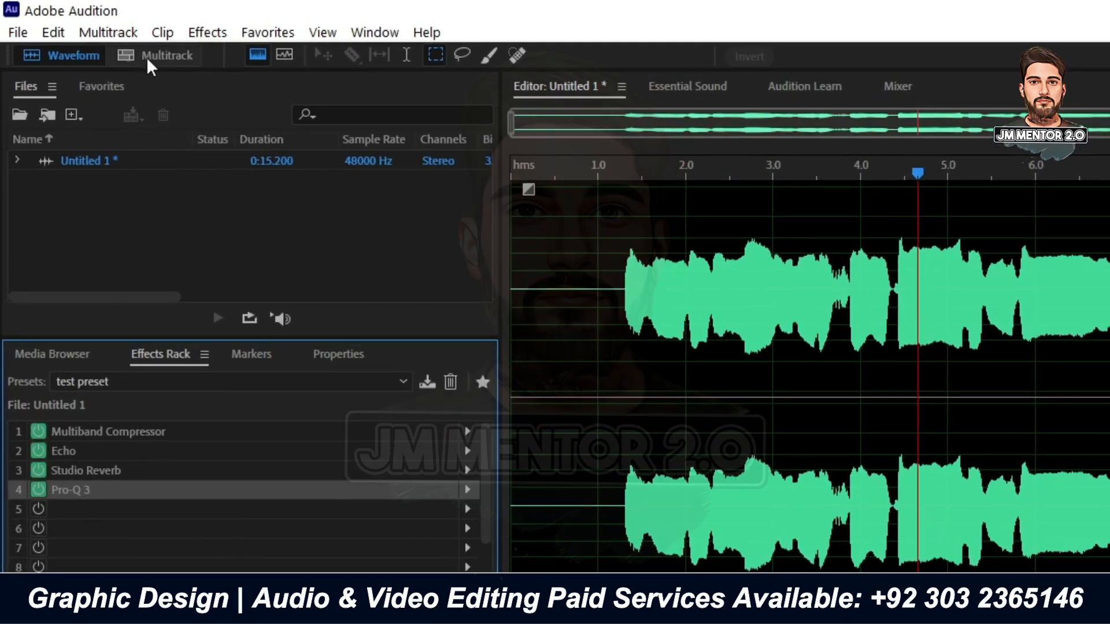
Create the stereo multitrack session "Untitled Session 1" at 48000 Hz and place Untitled 1 at the start of Track 1
{"action": "left_click", "coordinate": [145, 61]}
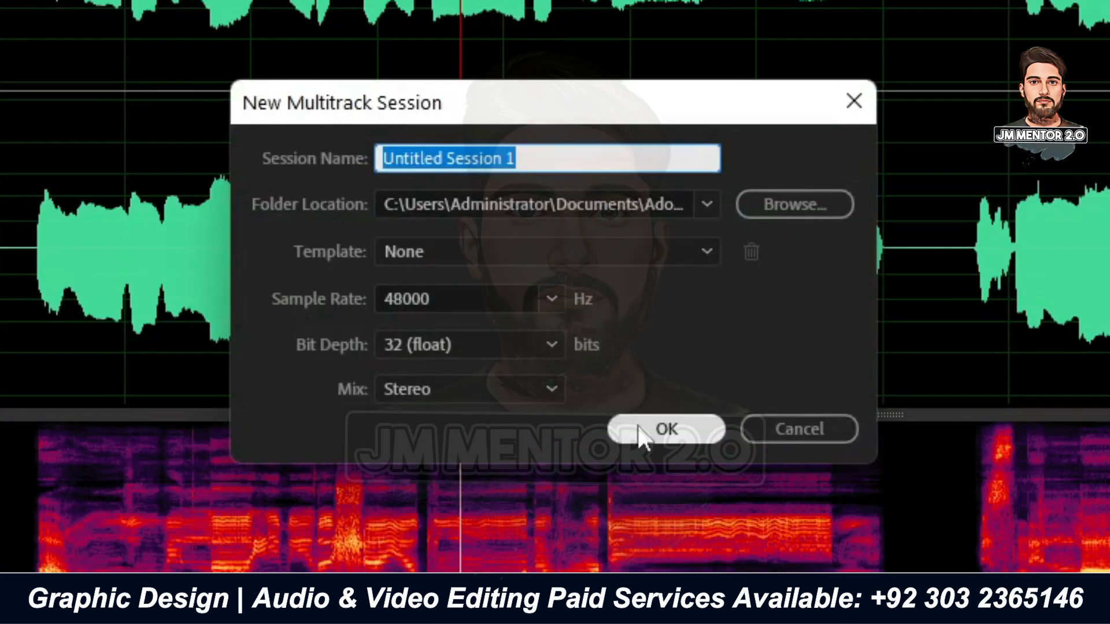
{"action": "left_click", "coordinate": [659, 431]}
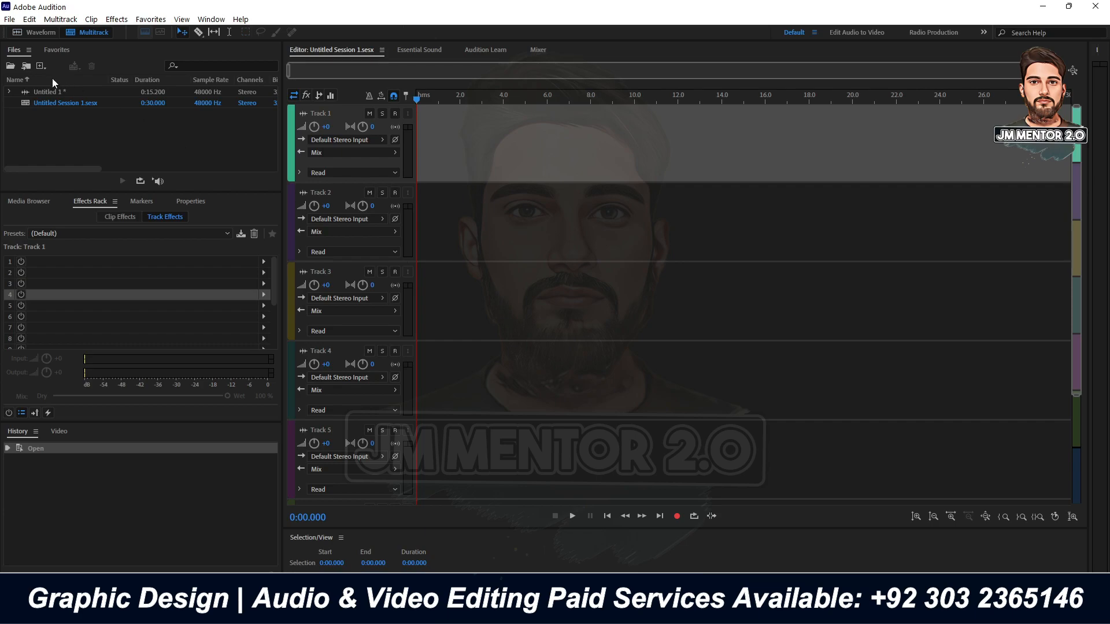
{"action": "left_click_drag", "start_coordinate": [52, 93], "coordinate": [425, 139]}
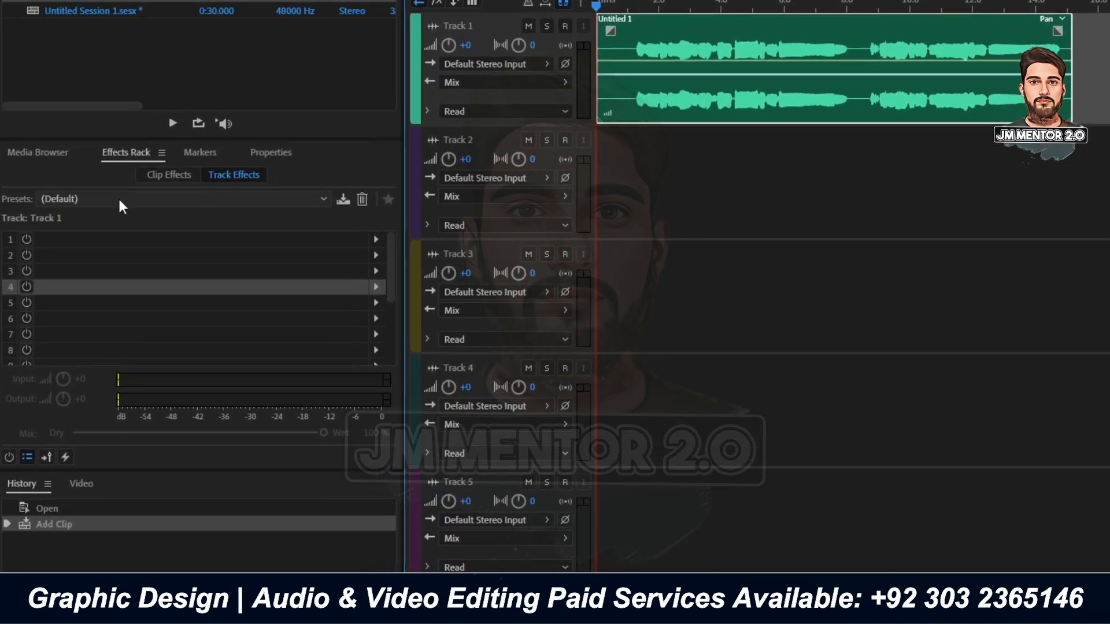
Apply the saved test preset to the track effects of Track 1
{"action": "left_click", "coordinate": [116, 201]}
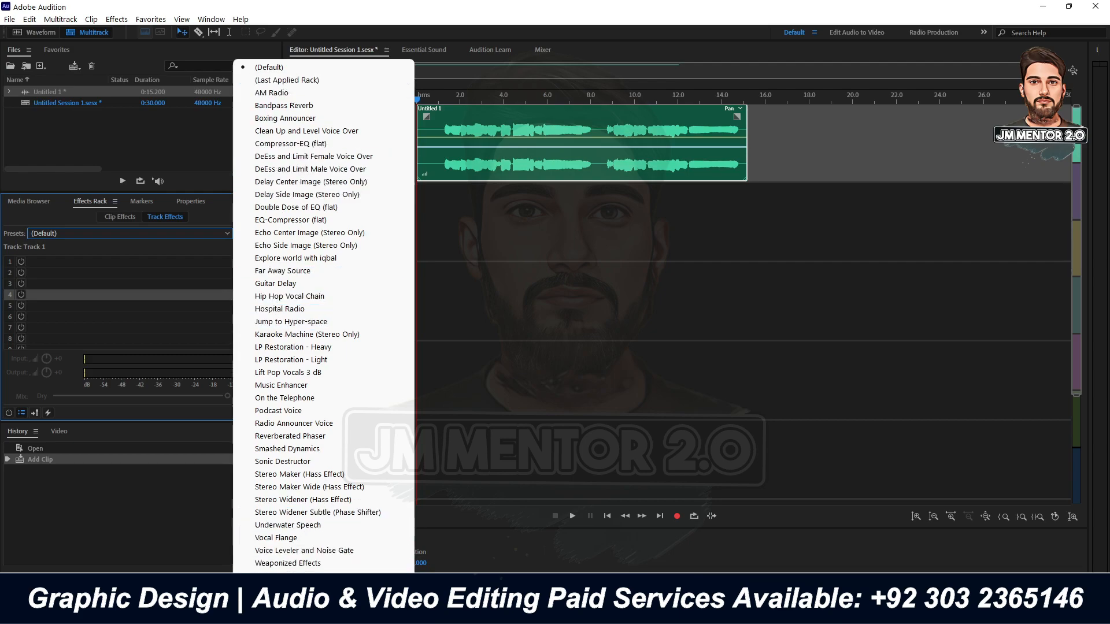
{"action": "left_click", "coordinate": [275, 588]}
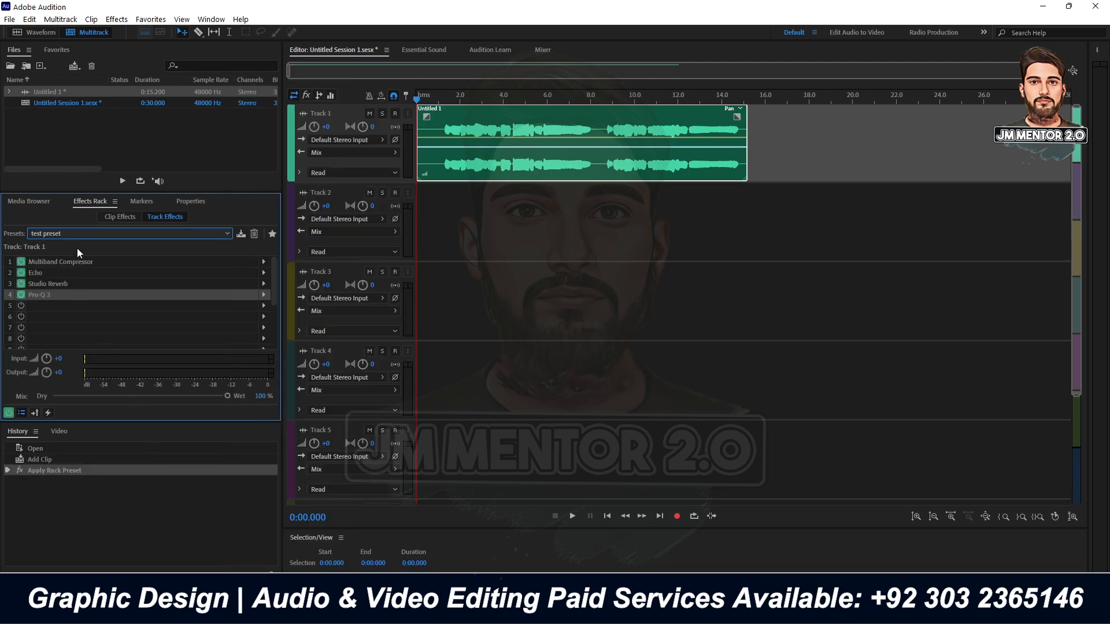
Delete the Untitled 1 clip from Track 1 and select Track 2
{"action": "left_click", "coordinate": [542, 167]}
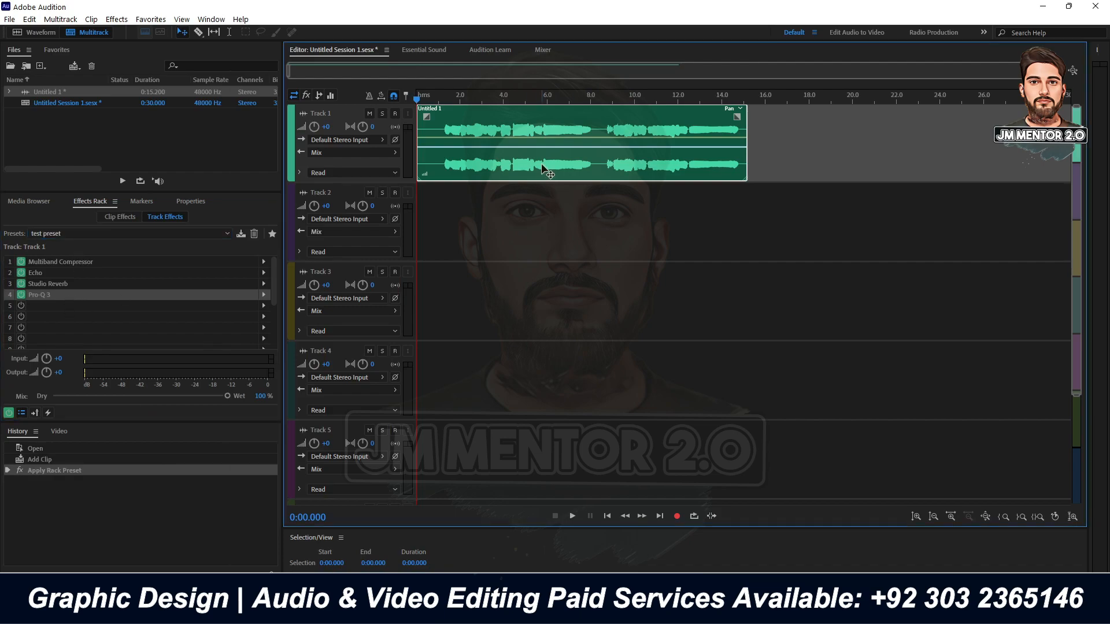
{"action": "key", "text": "Delete"}
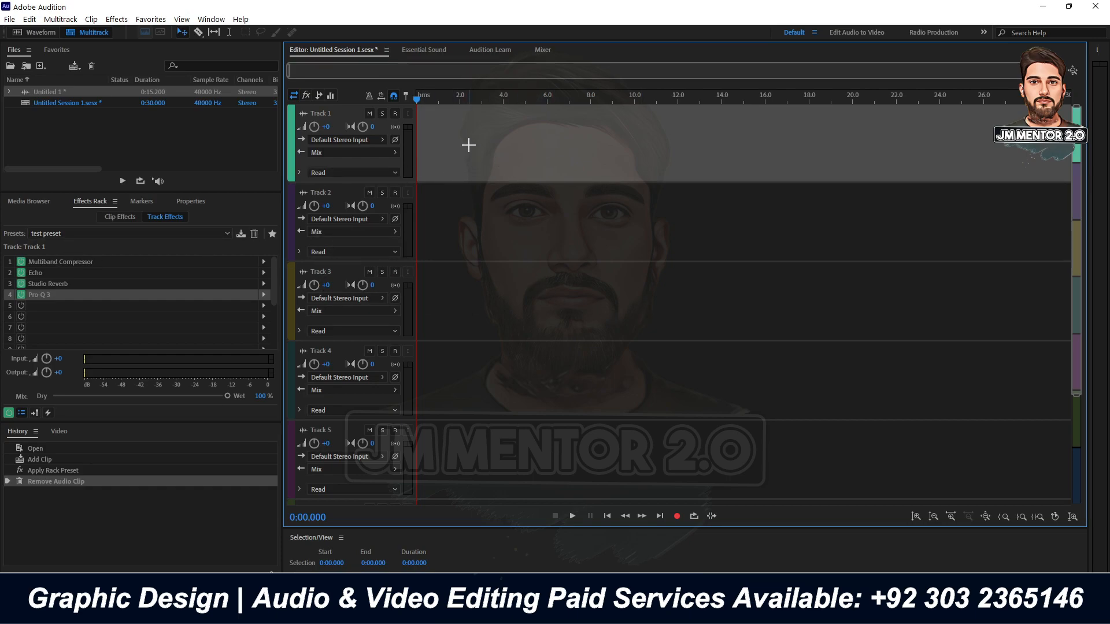
{"action": "left_click", "coordinate": [335, 192]}
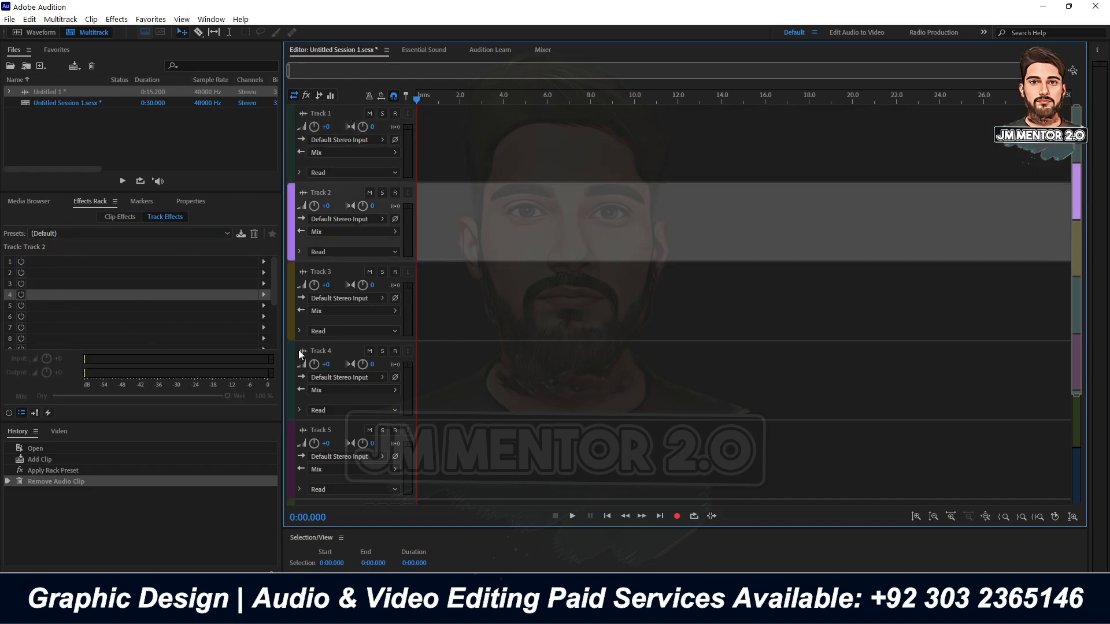
Check the track effects racks of Track 3 and Track 1, leaving Track 1 selected
{"action": "left_click", "coordinate": [328, 272]}
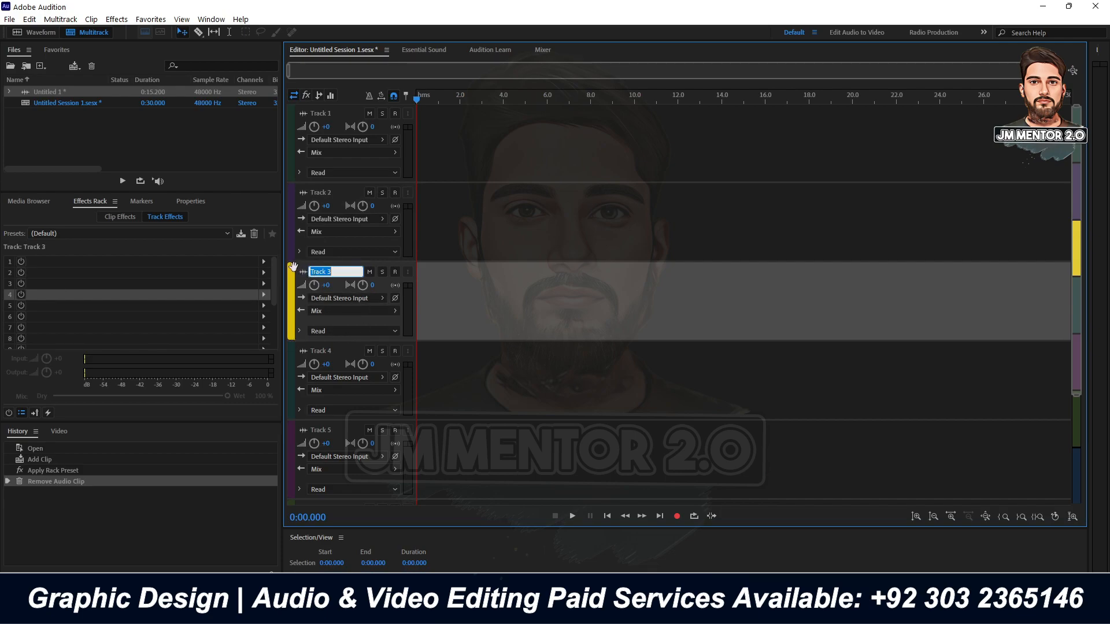
{"action": "left_click", "coordinate": [290, 268]}
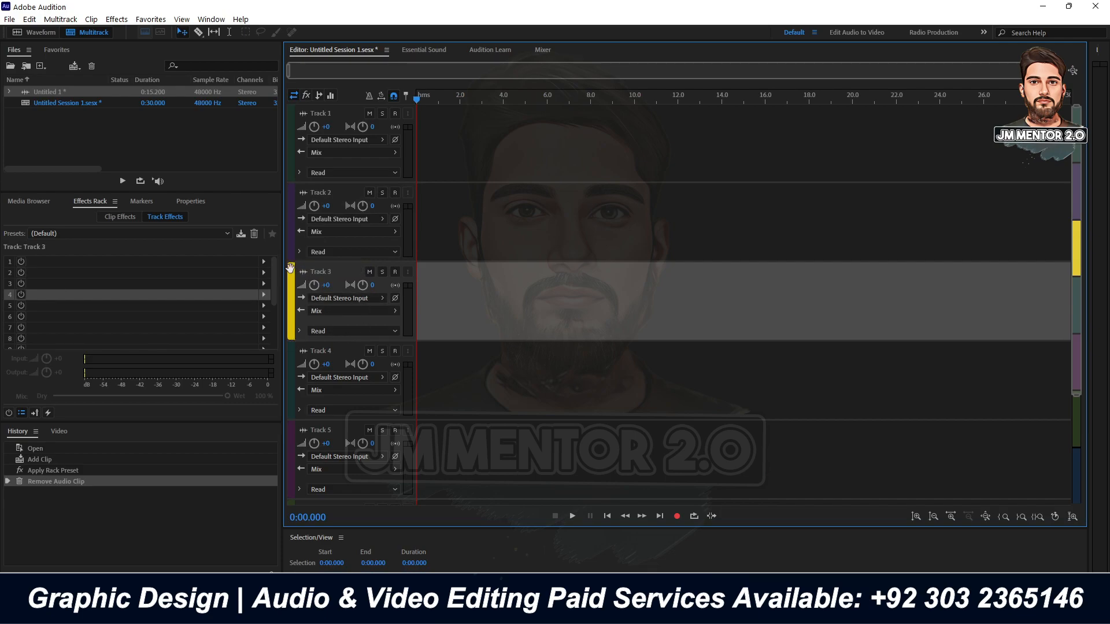
{"action": "left_click", "coordinate": [338, 114]}
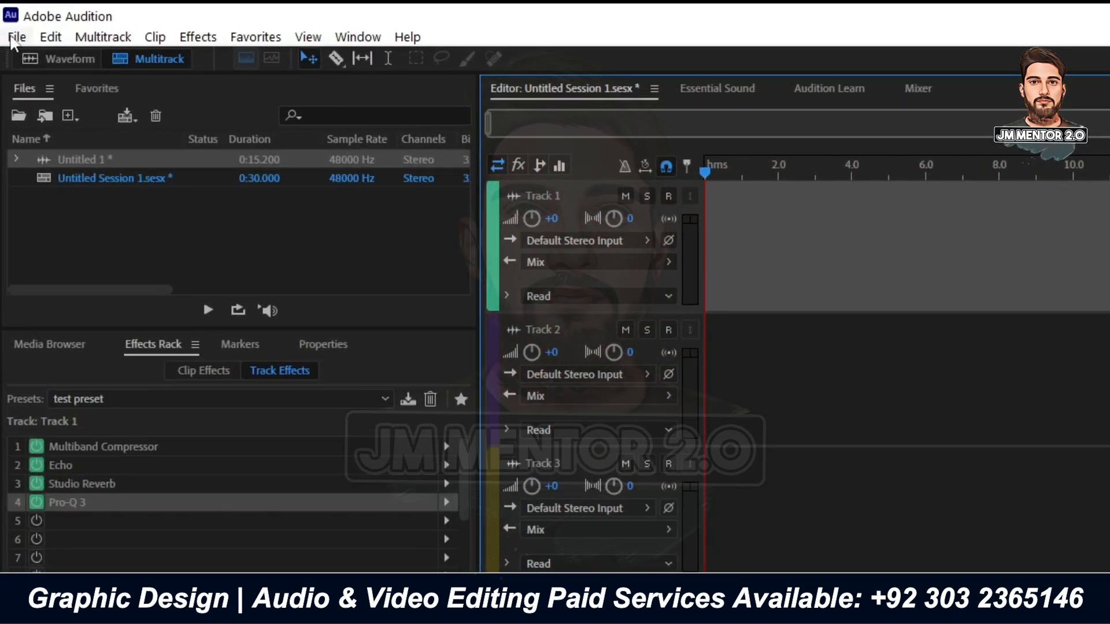
Save the multitrack session to the desktop as "test preset" in Audition Session (*.sesx) format
{"action": "left_click", "coordinate": [16, 37]}
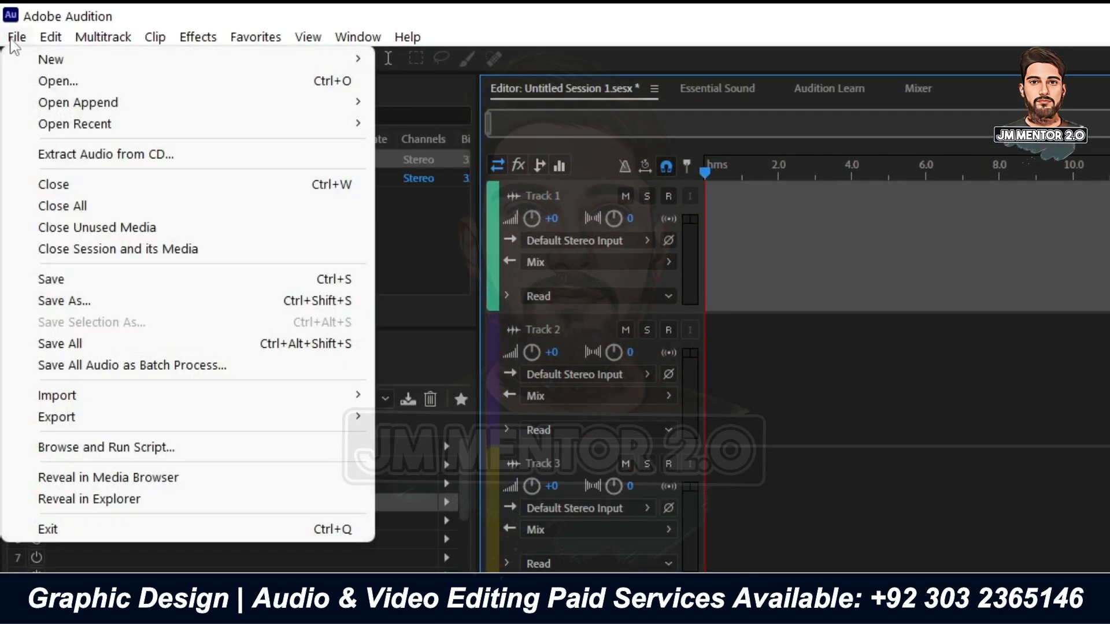
{"action": "left_click", "coordinate": [72, 303]}
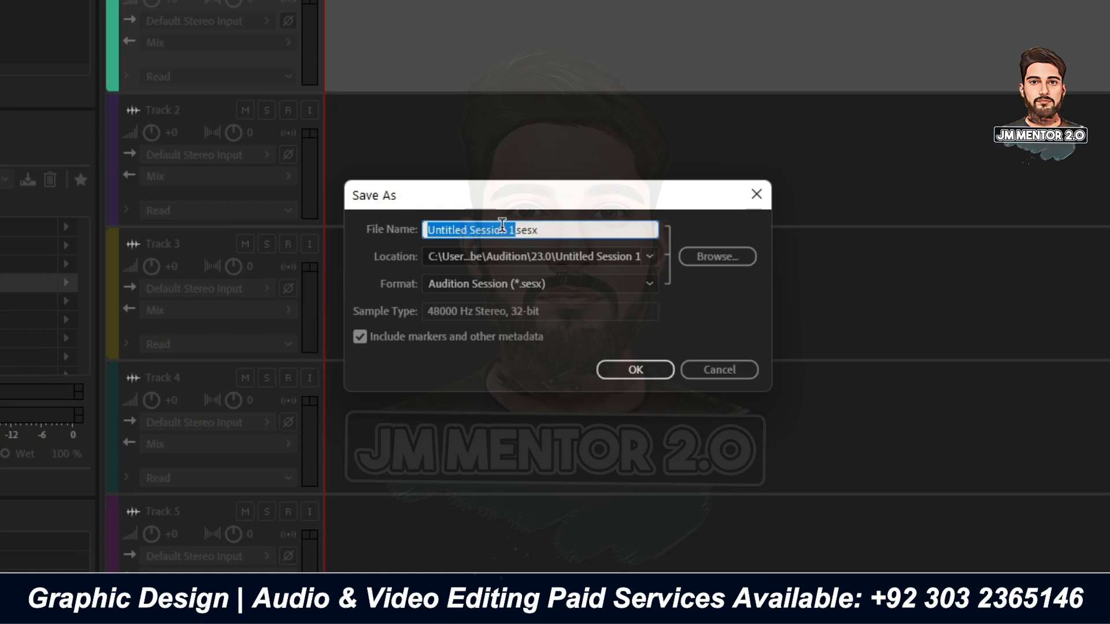
{"action": "type", "text": "test prest"}
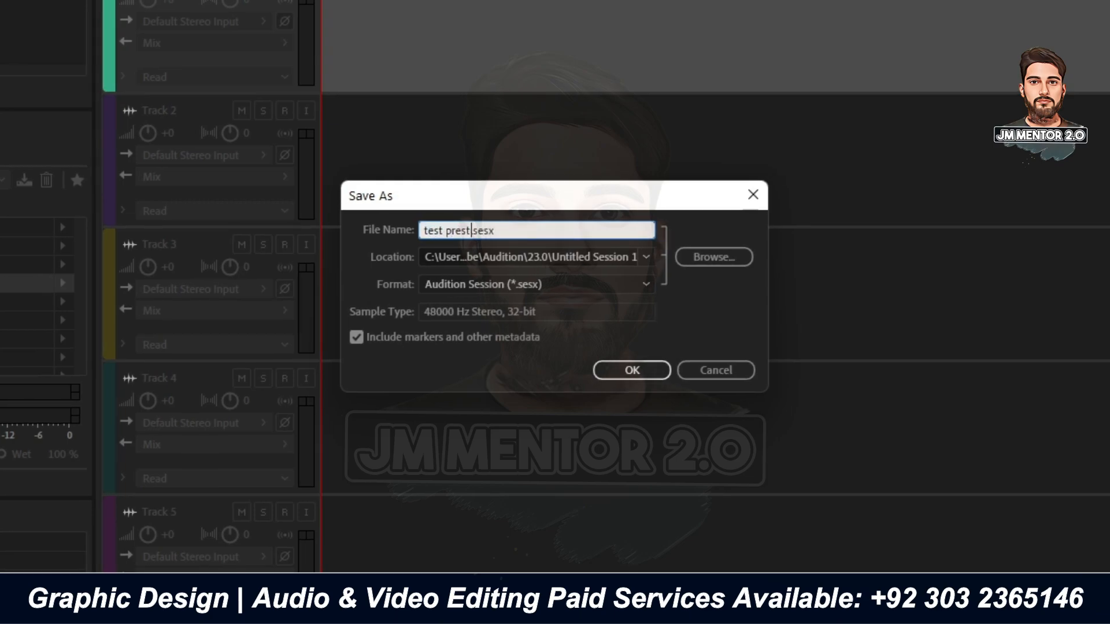
{"action": "key", "text": "BackSpace"}
{"action": "key", "text": "BackSpace"}
{"action": "type", "text": "set"}
{"action": "left_click", "coordinate": [721, 255]}
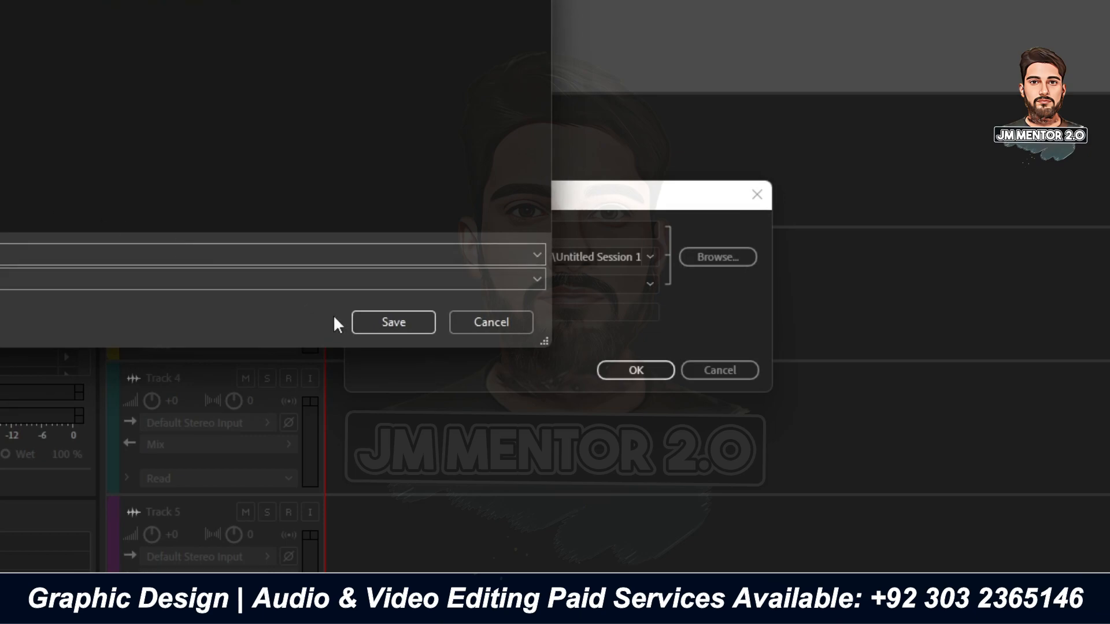
{"action": "left_click", "coordinate": [387, 322]}
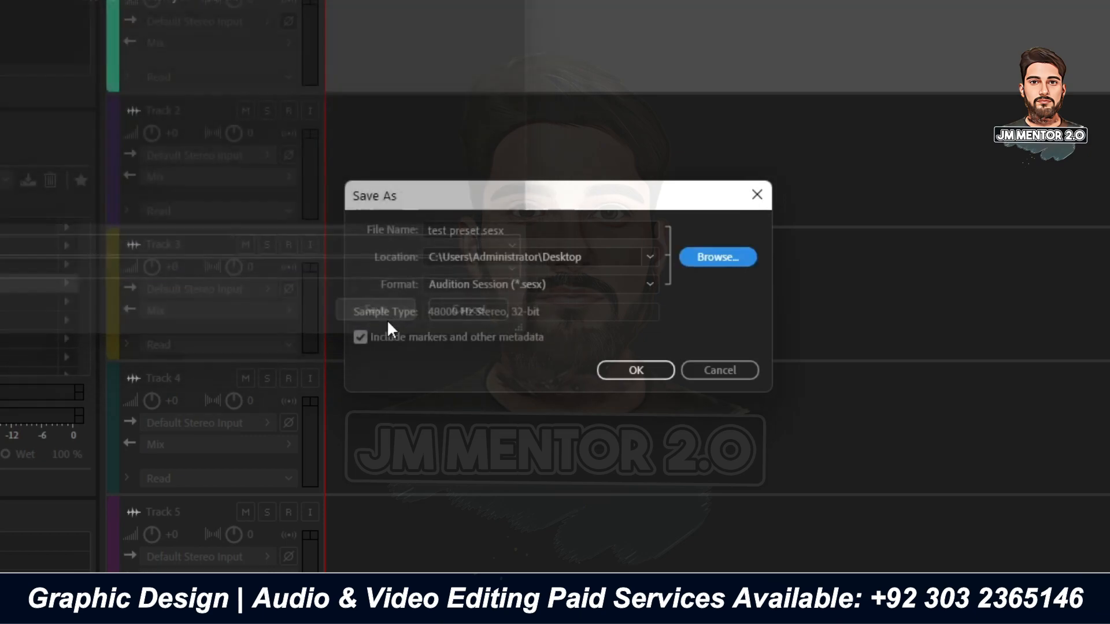
{"action": "left_click", "coordinate": [601, 346]}
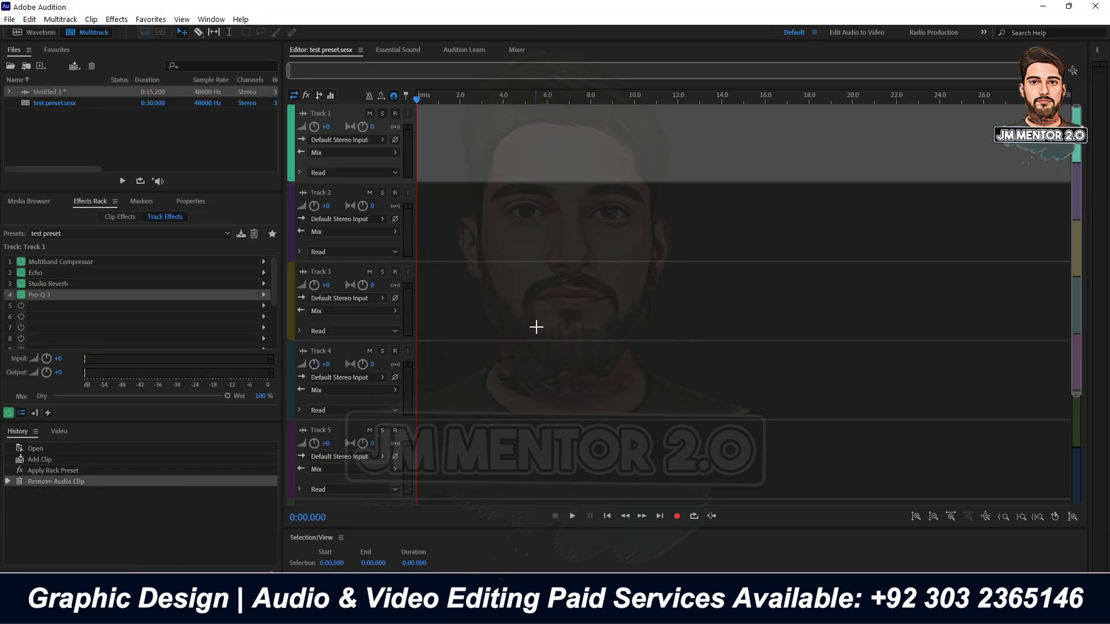
Close Adobe Audition and reopen the test preset session from its file on the desktop
{"action": "left_click", "coordinate": [1096, 7]}
{"action": "left_click", "coordinate": [558, 317]}
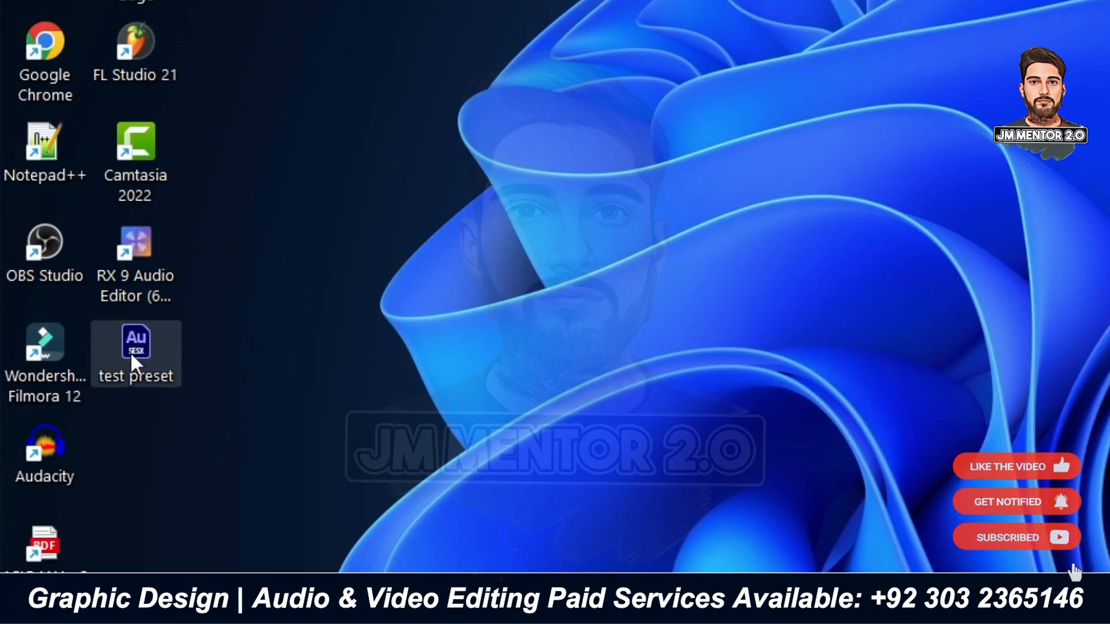
{"action": "double_click", "coordinate": [130, 351]}
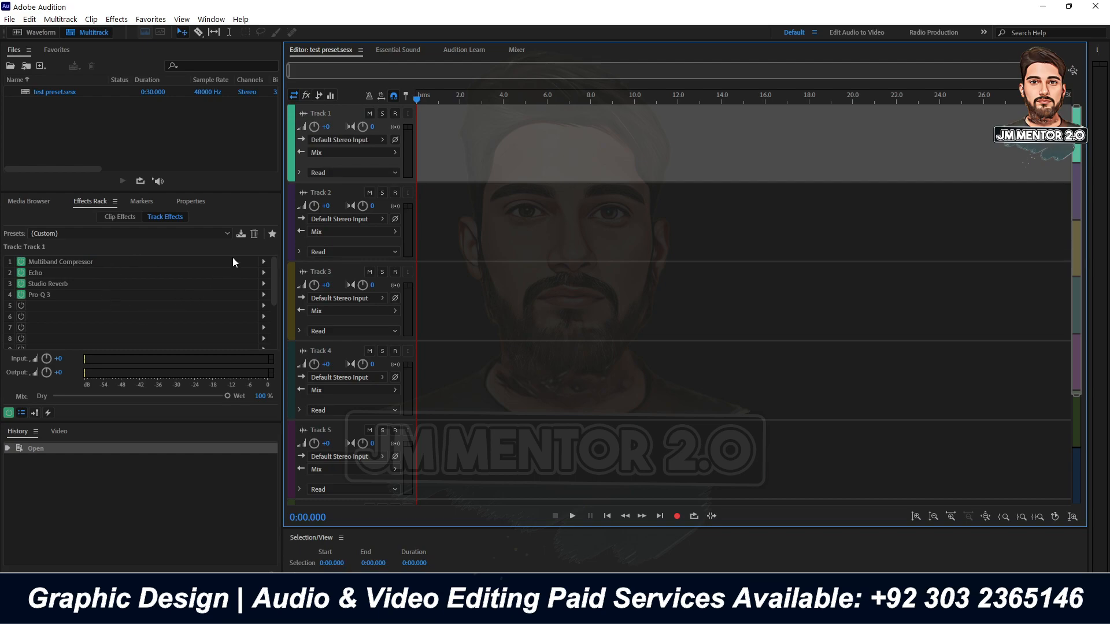
Save Track 1's effects rack as an effect preset named "123"
{"action": "left_click", "coordinate": [241, 235]}
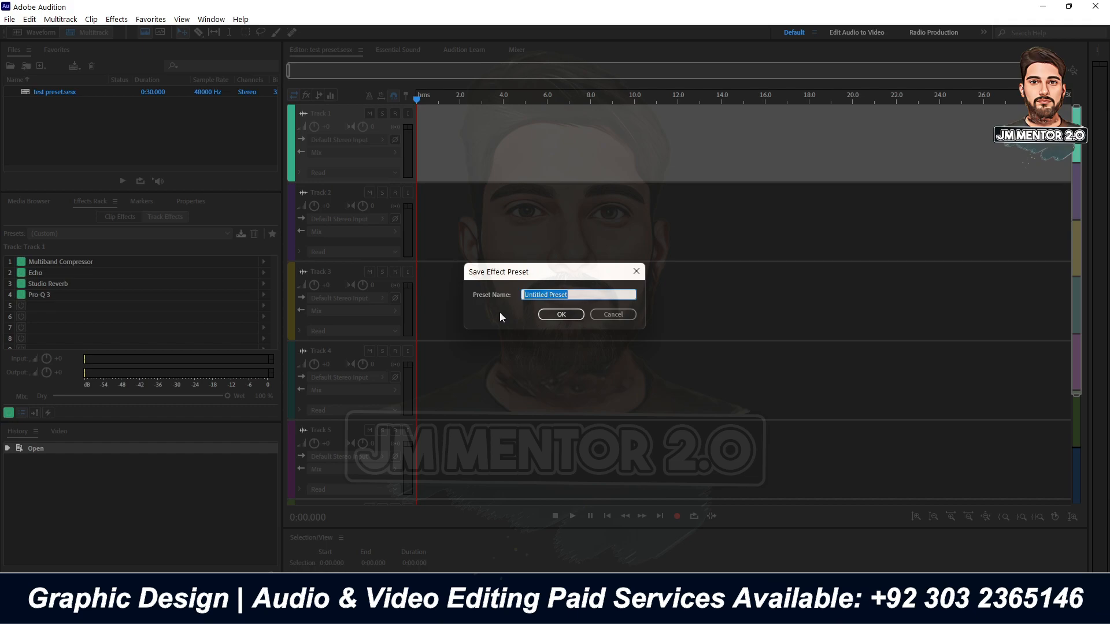
{"action": "type", "text": "12"}
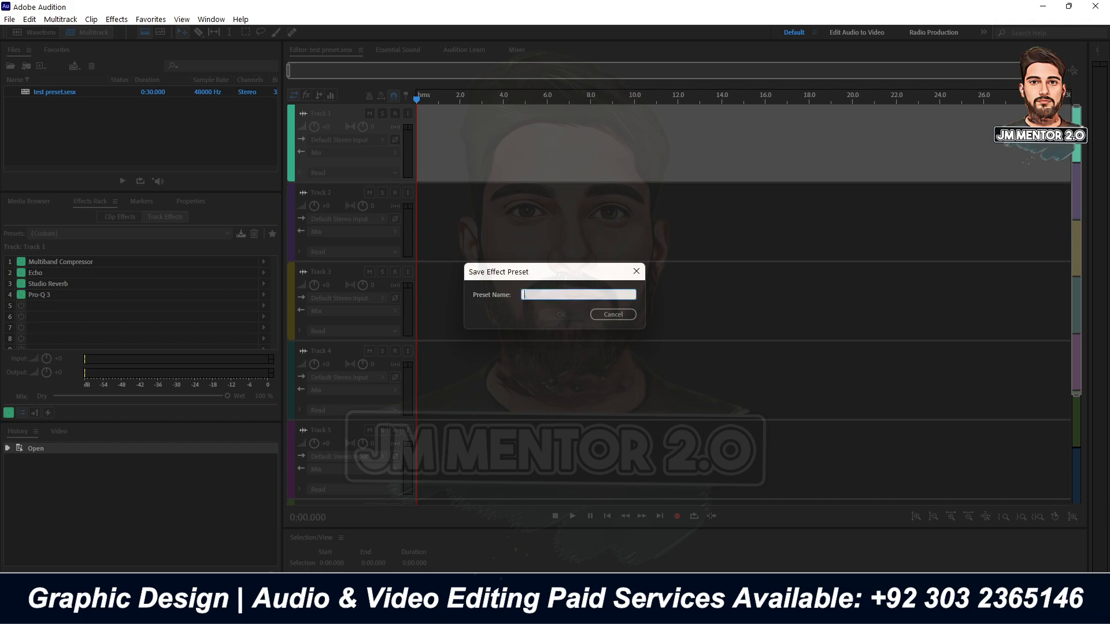
{"action": "type", "text": "3"}
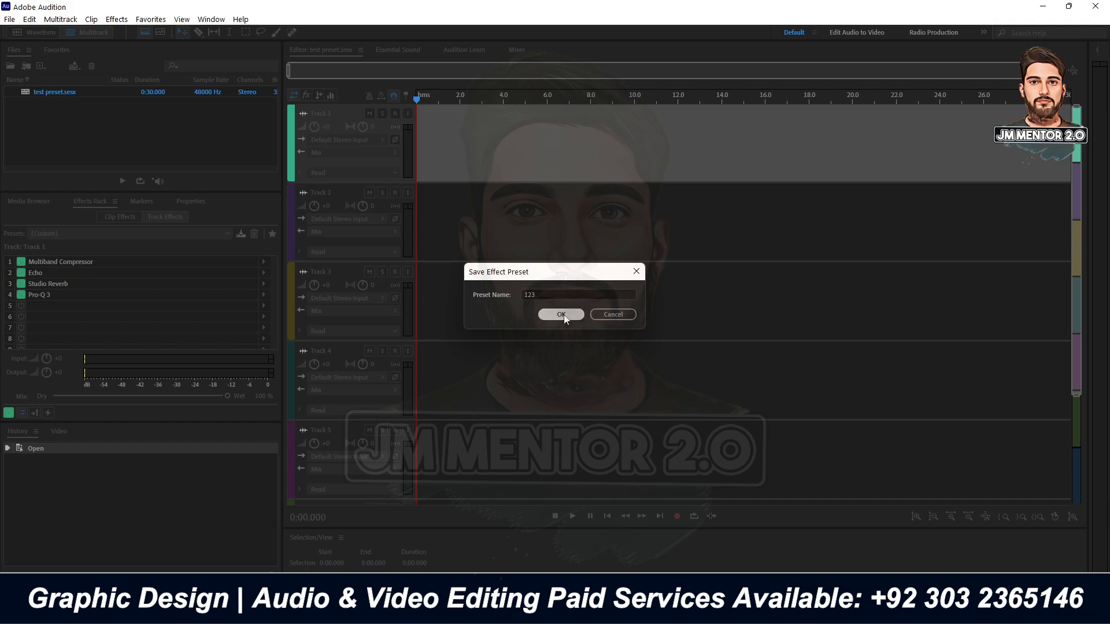
{"action": "left_click", "coordinate": [562, 315]}
Create the stereo audio file Untitled 1 at 48000 Hz, 32-bit float, and load preset 123 into its effects rack
{"action": "left_click", "coordinate": [39, 33]}
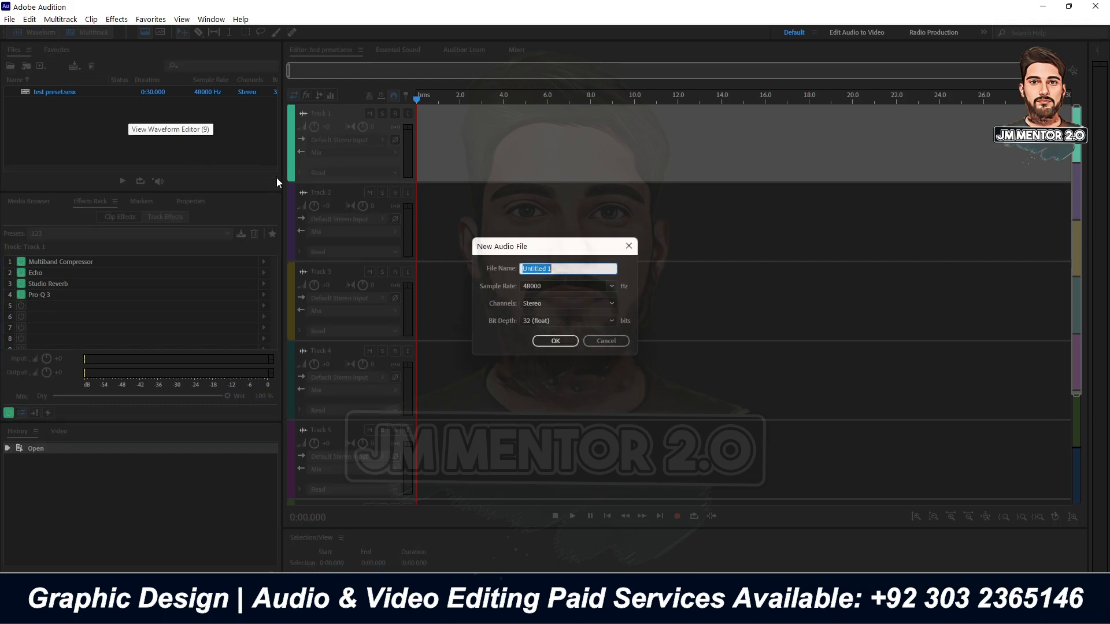
{"action": "left_click", "coordinate": [553, 343]}
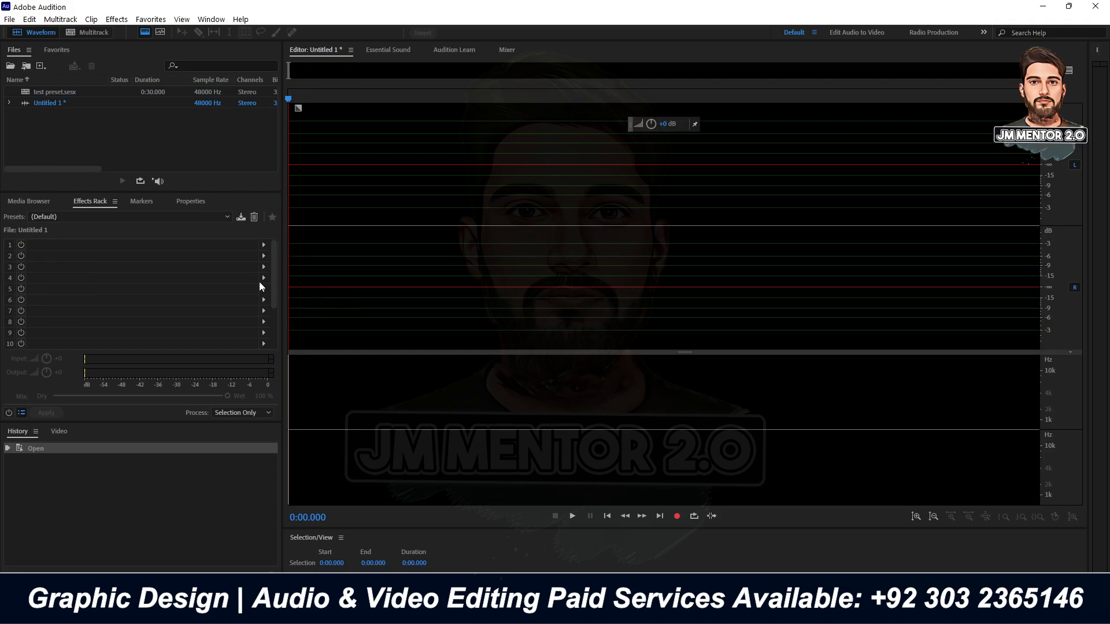
{"action": "left_click", "coordinate": [163, 218]}
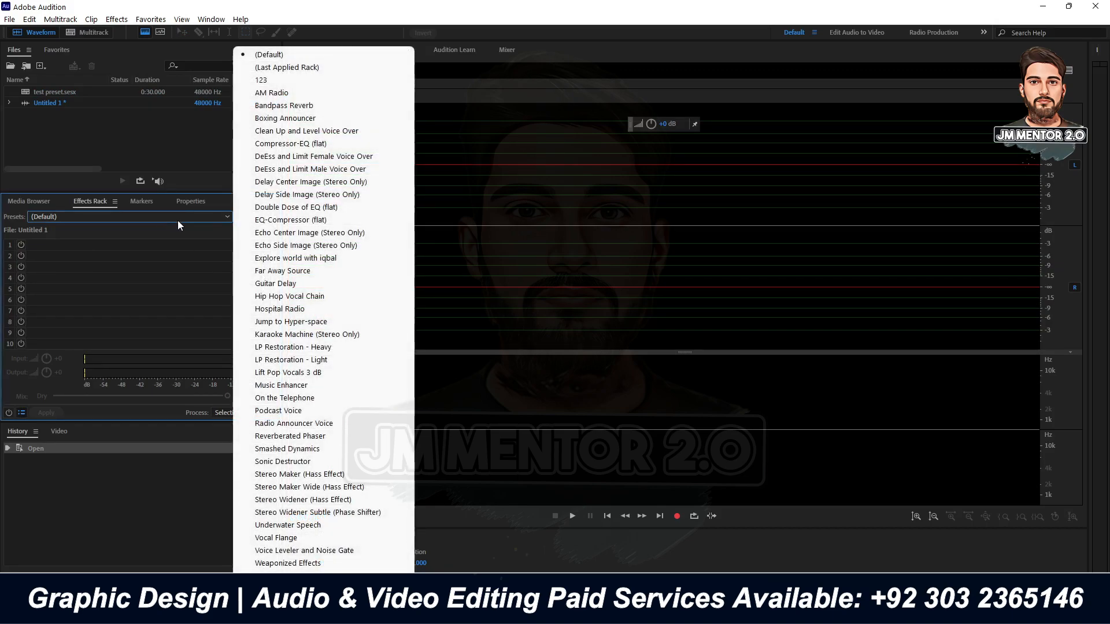
{"action": "left_click", "coordinate": [269, 81]}
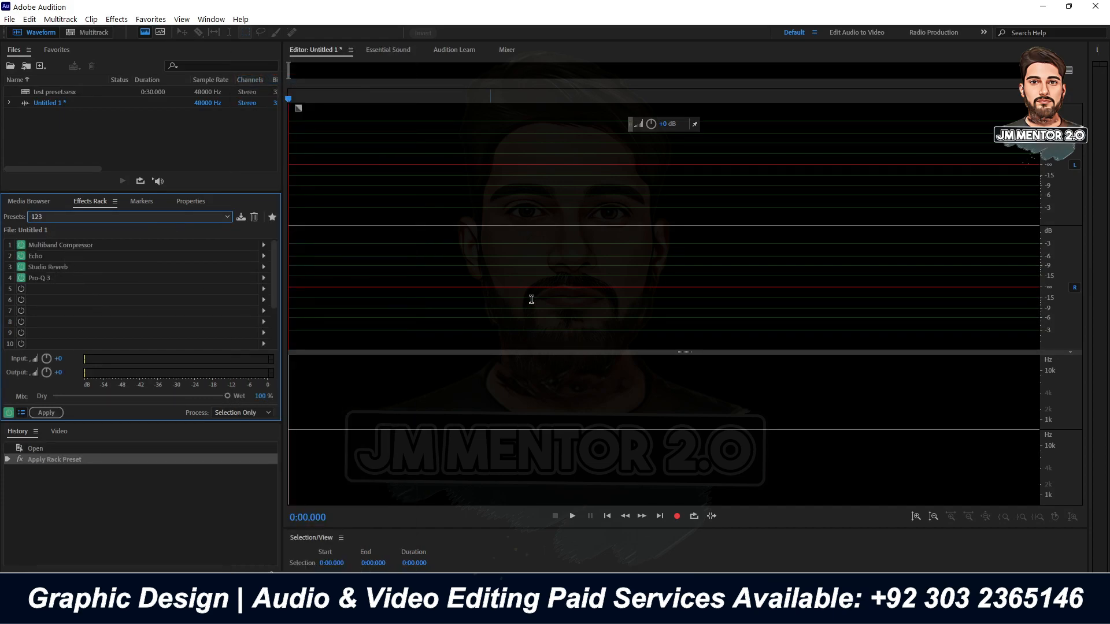